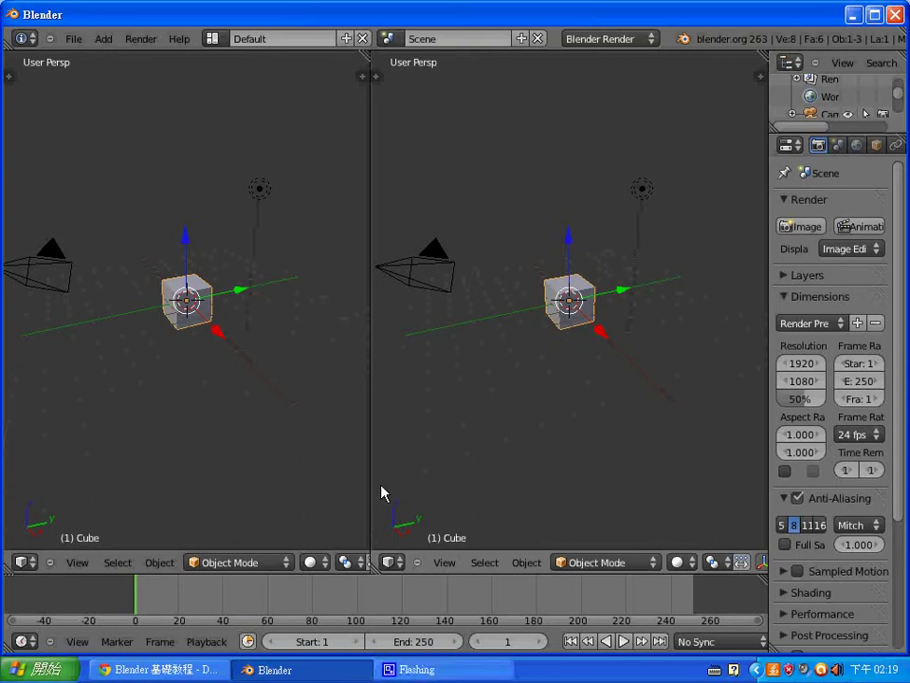
- Turn the left view into the Graph Editor and place the 3D cursor below-left of the cube
{"action": "left_click", "coordinate": [25, 562]}
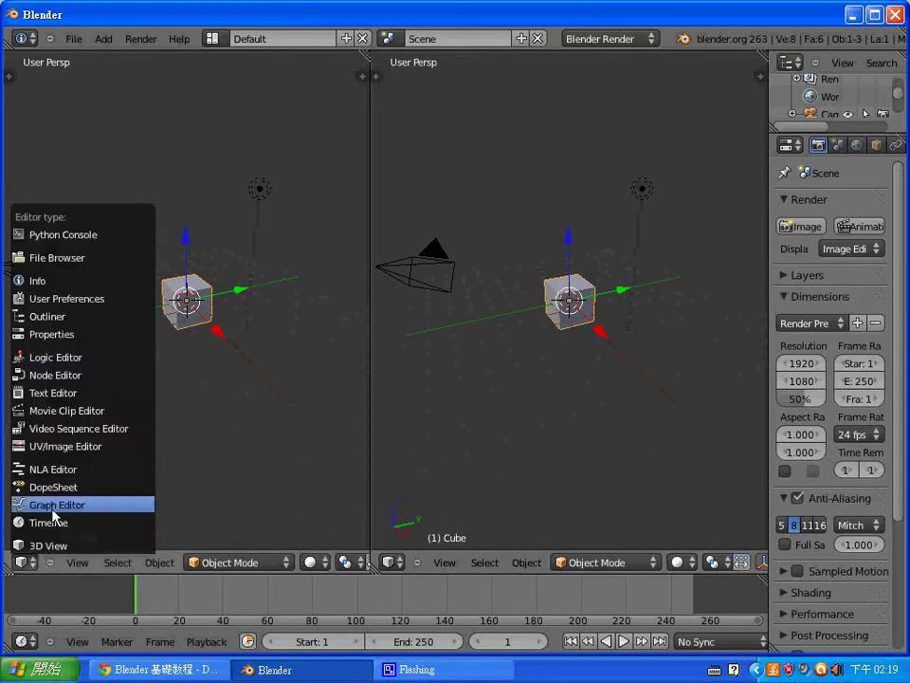
{"action": "left_click", "coordinate": [57, 505]}
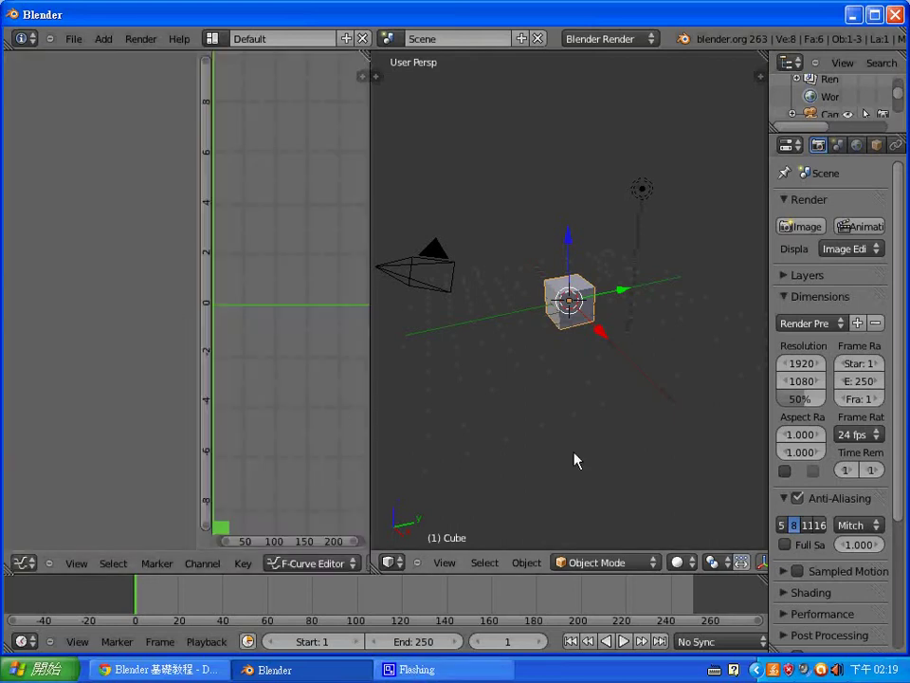
{"action": "left_click", "coordinate": [522, 339]}
- Add an Empty at the 3D cursor, select the cube, and widen the Properties editor
{"action": "key", "text": "shift+a"}
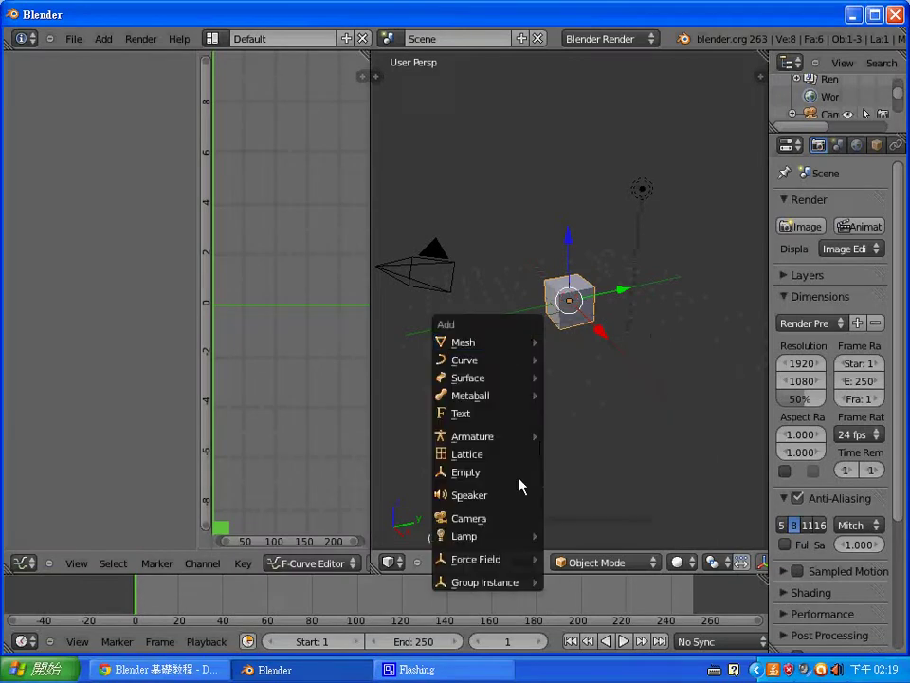
{"action": "left_click", "coordinate": [515, 471]}
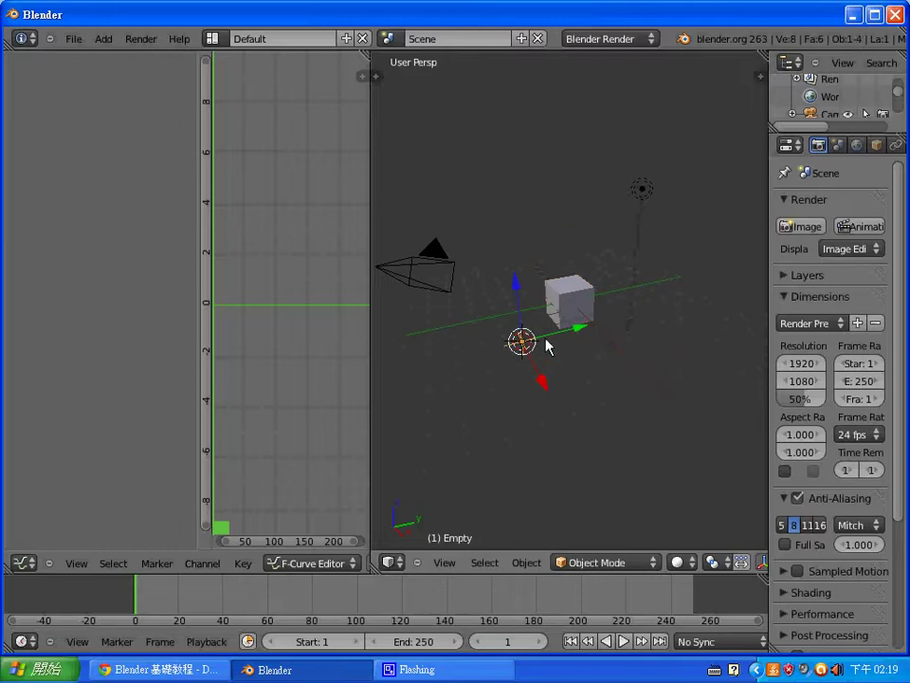
{"action": "left_click_drag", "start_coordinate": [768, 349], "coordinate": [721, 350]}
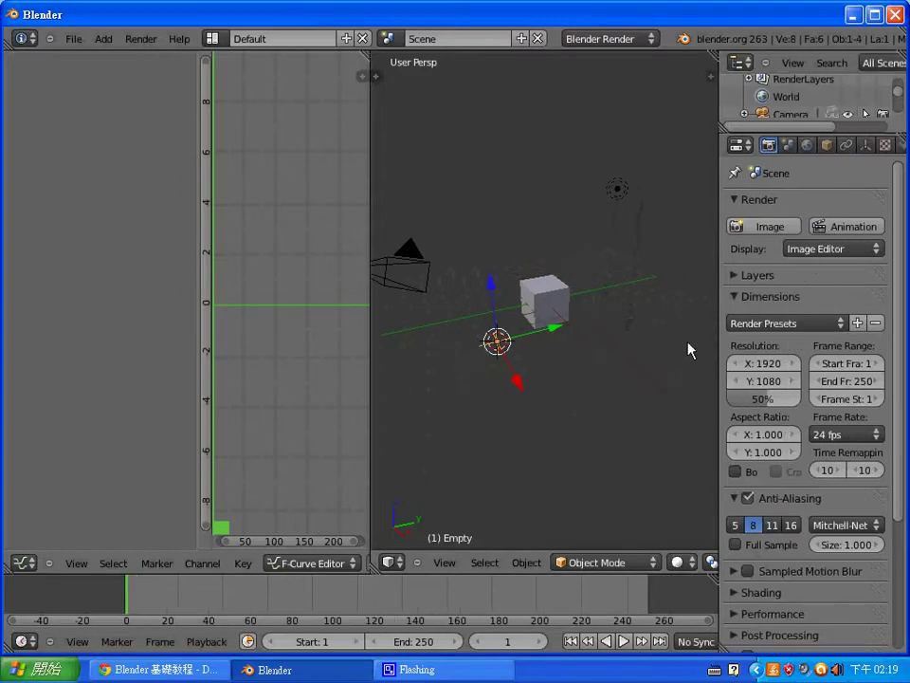
{"action": "right_click", "coordinate": [548, 304]}
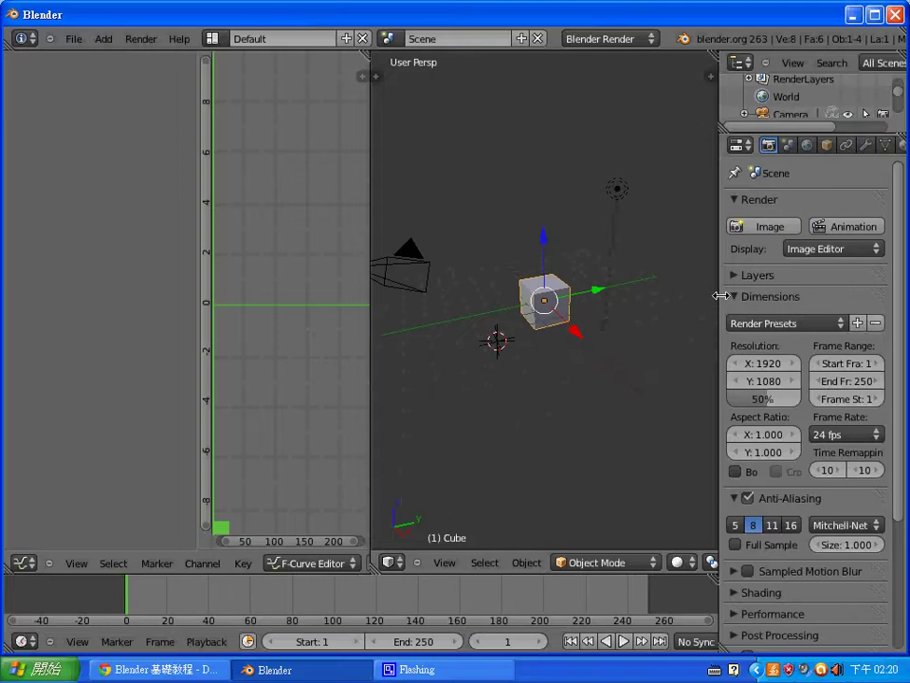
{"action": "left_click_drag", "start_coordinate": [720, 296], "coordinate": [670, 287]}
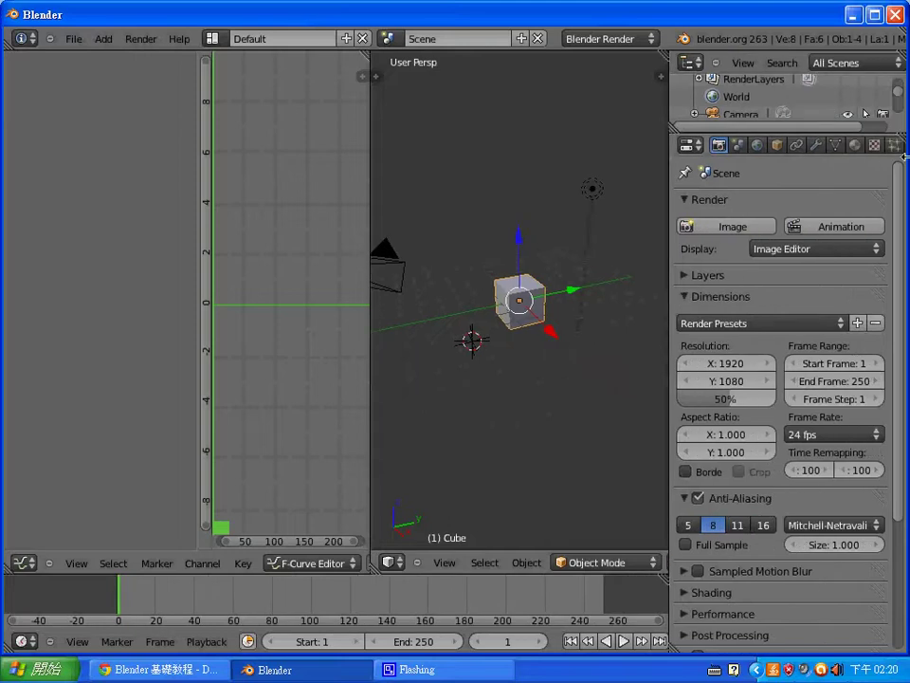
- Add a single driver to the cube's Scale Z value in the Object properties
{"action": "left_click", "coordinate": [778, 146]}
{"action": "right_click", "coordinate": [861, 311]}
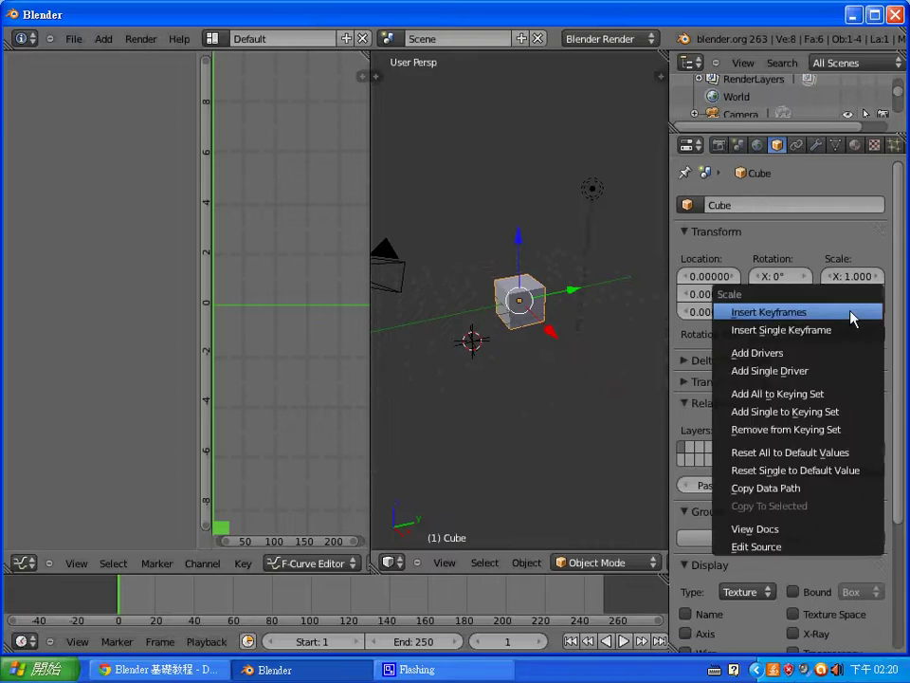
{"action": "left_click", "coordinate": [831, 371]}
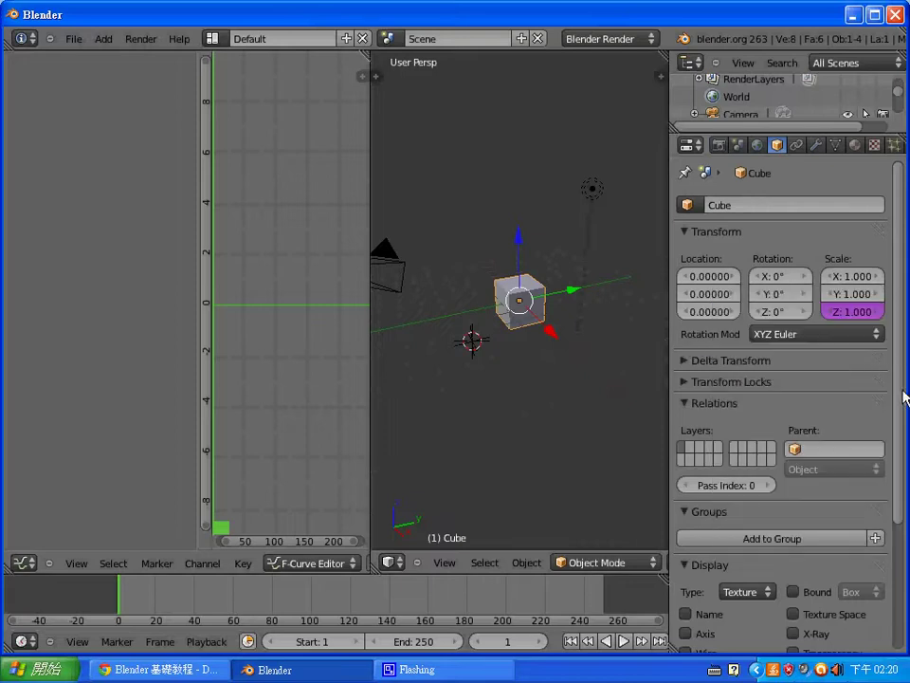
{"action": "scroll", "coordinate": [903, 417], "scroll_direction": "down", "scroll_amount": 1}
{"action": "scroll", "coordinate": [903, 417], "scroll_direction": "down", "scroll_amount": 5}
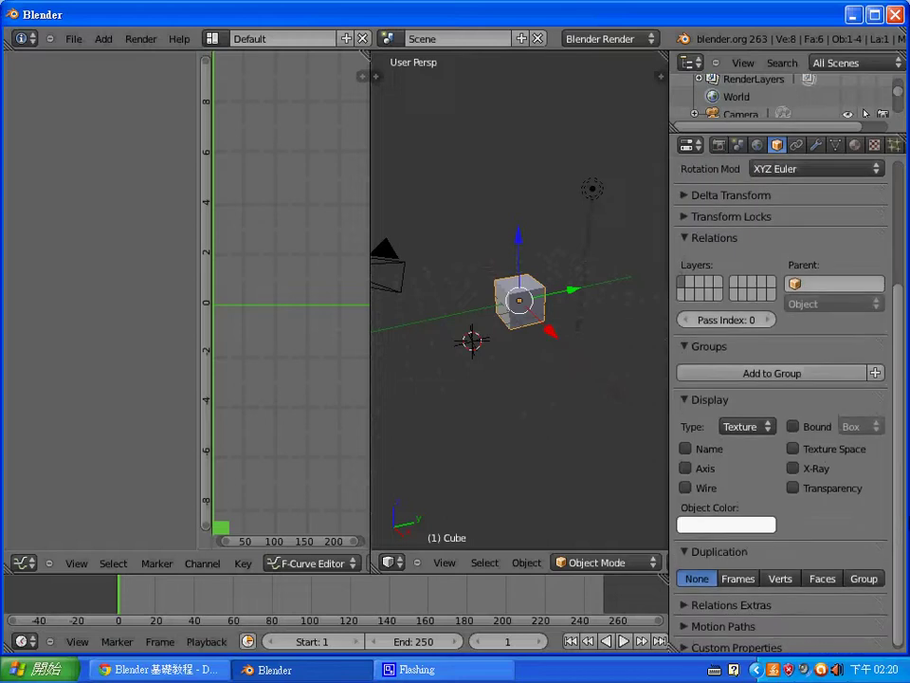
{"action": "scroll", "coordinate": [877, 322], "scroll_direction": "up", "scroll_amount": 6}
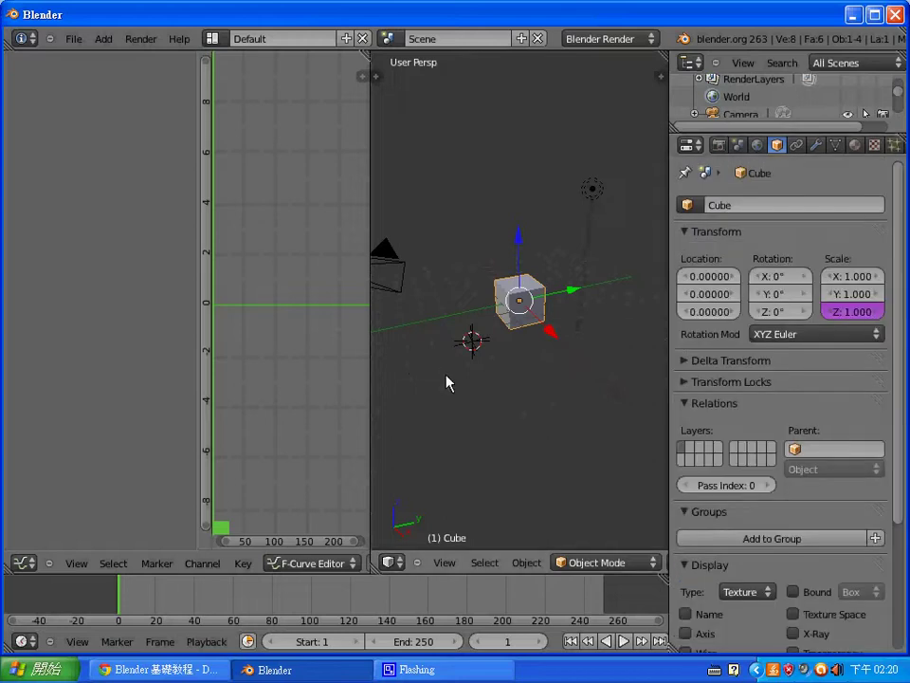
- Switch the Graph Editor to Drivers mode and show the sidebar with the Z Scale driver settings
{"action": "left_click", "coordinate": [321, 564]}
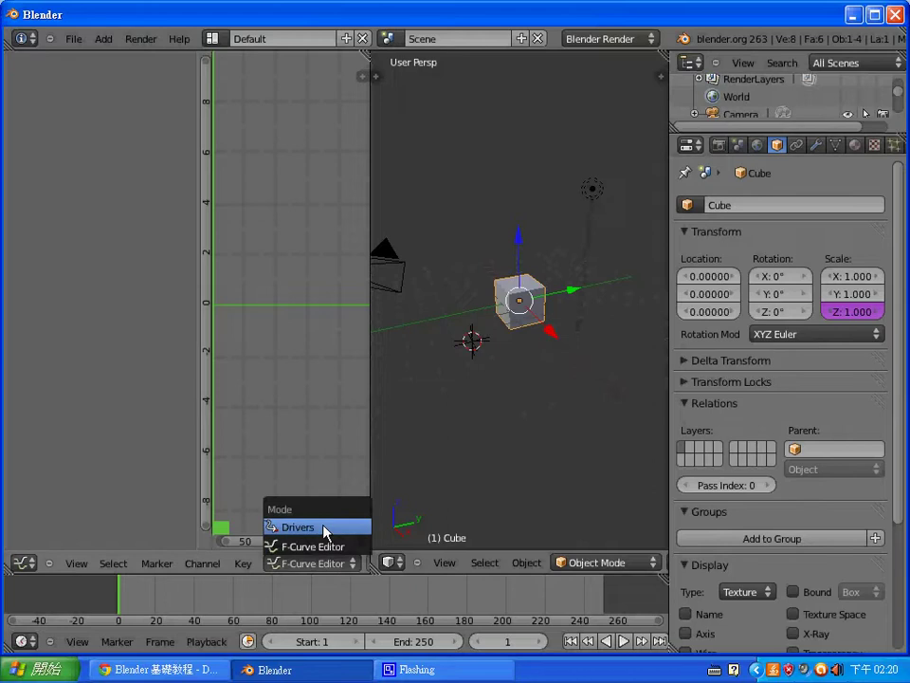
{"action": "left_click", "coordinate": [323, 530]}
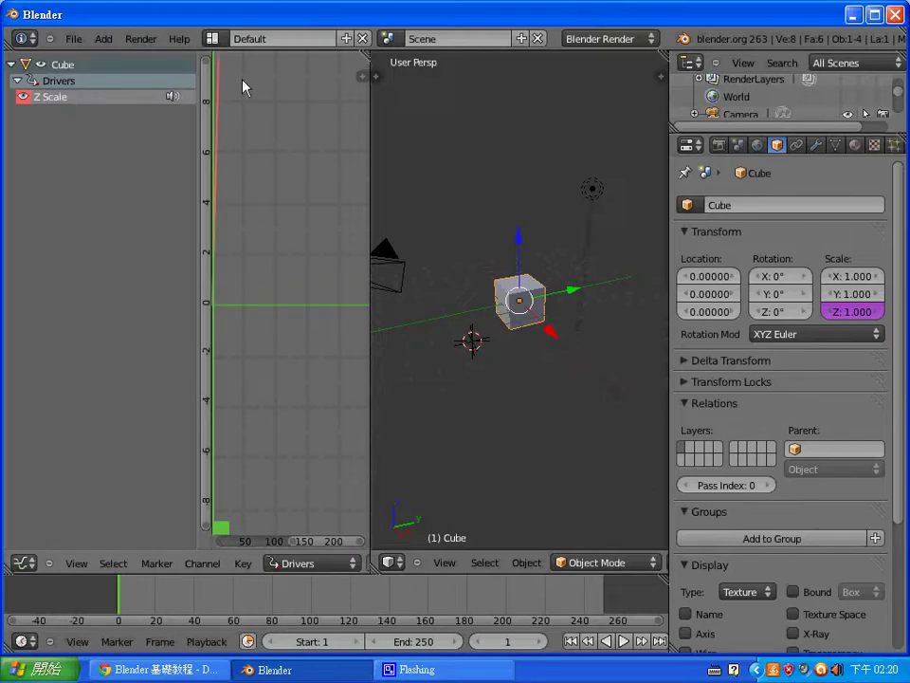
{"action": "key", "text": "n"}
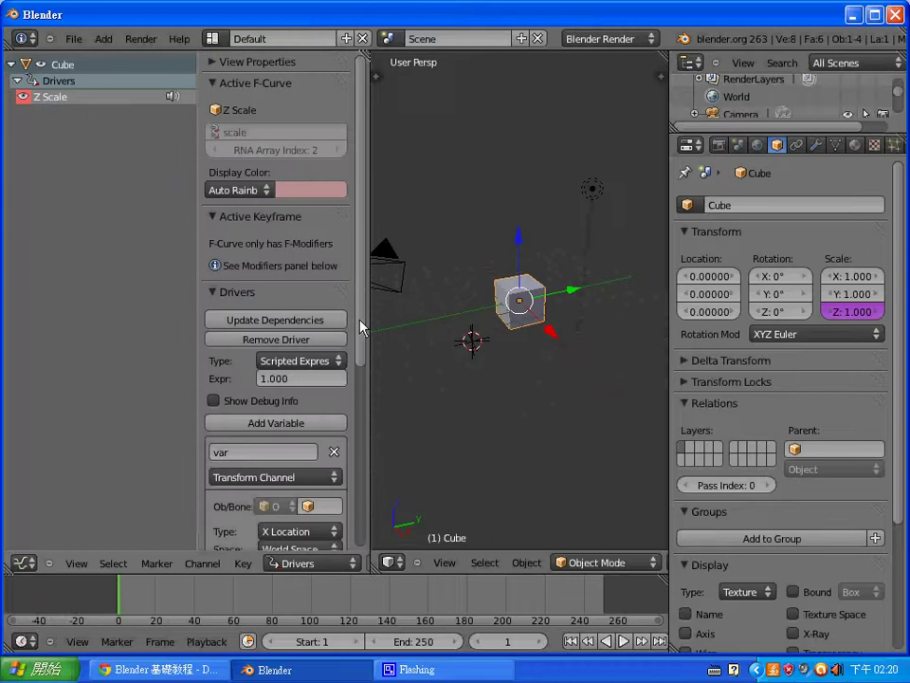
{"action": "left_click_drag", "start_coordinate": [360, 325], "coordinate": [358, 400]}
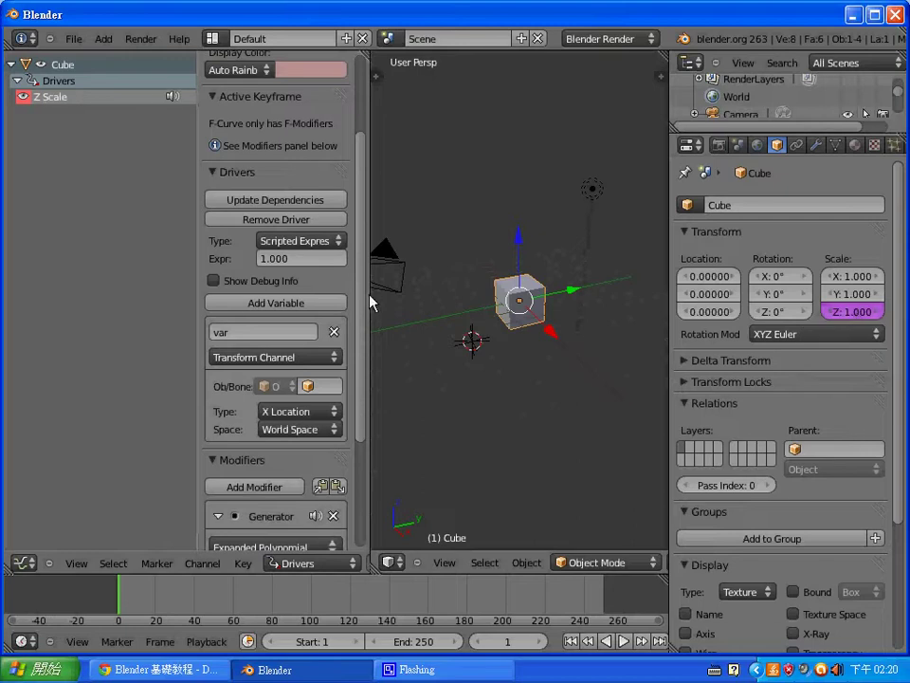
{"action": "mouse_move", "coordinate": [361, 318]}
{"action": "left_mouse_down"}
{"action": "mouse_move", "coordinate": [368, 211]}
{"action": "mouse_move", "coordinate": [380, 312]}
{"action": "left_mouse_up"}
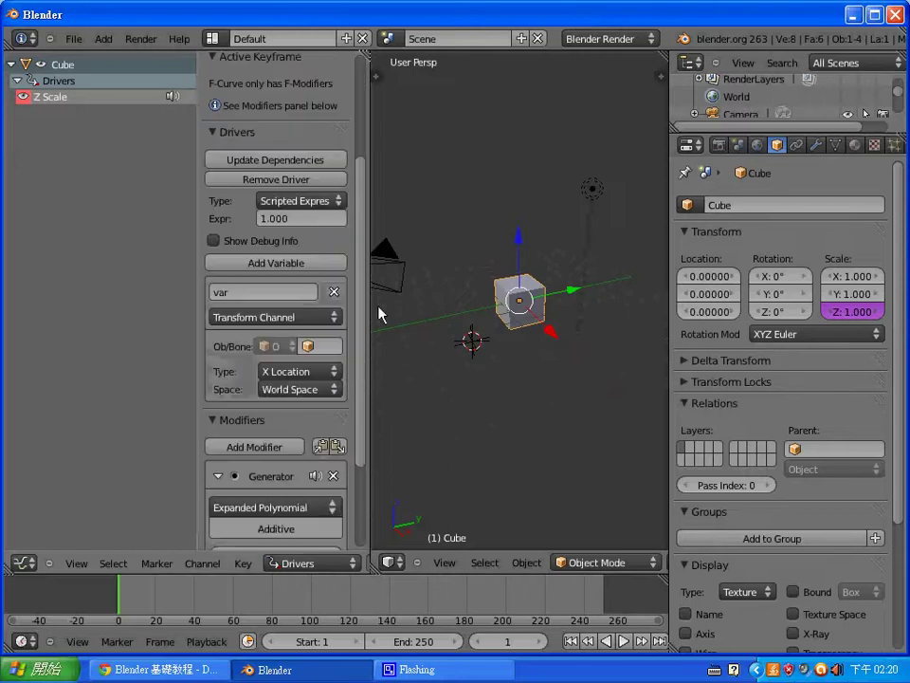
{"action": "right_click", "coordinate": [858, 316]}
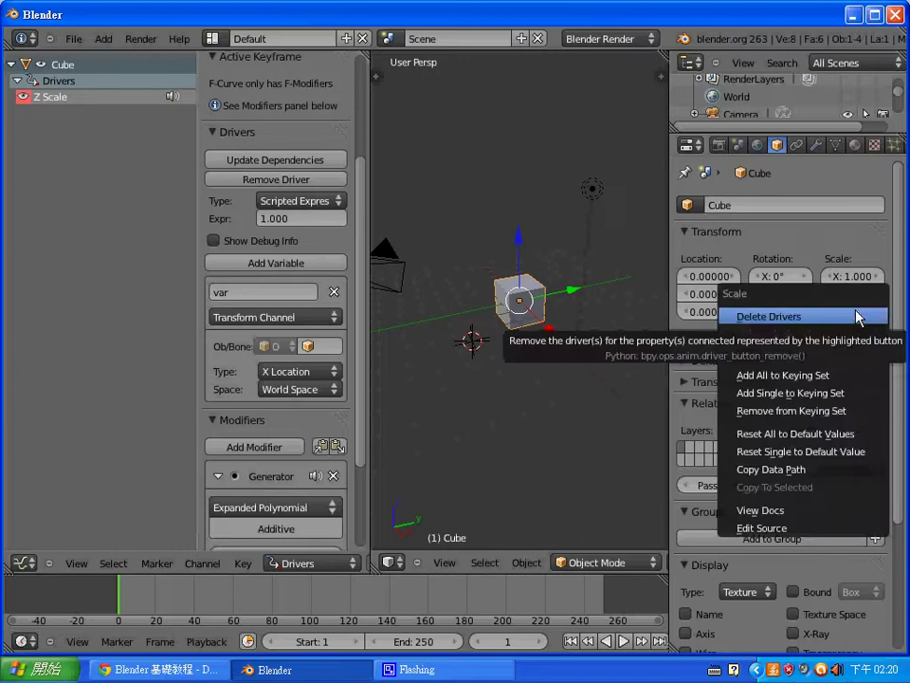
{"action": "key", "text": "Escape"}
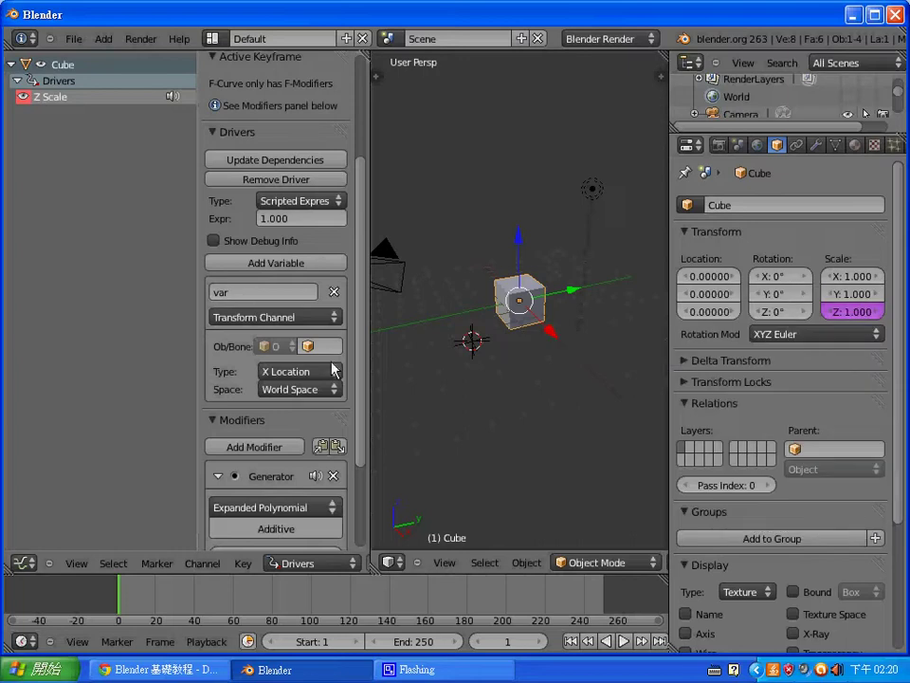
- Rename the driver variable to ZScale
{"action": "scroll", "coordinate": [361, 366], "scroll_direction": "down", "scroll_amount": 1}
{"action": "scroll", "coordinate": [361, 370], "scroll_direction": "up", "scroll_amount": 2}
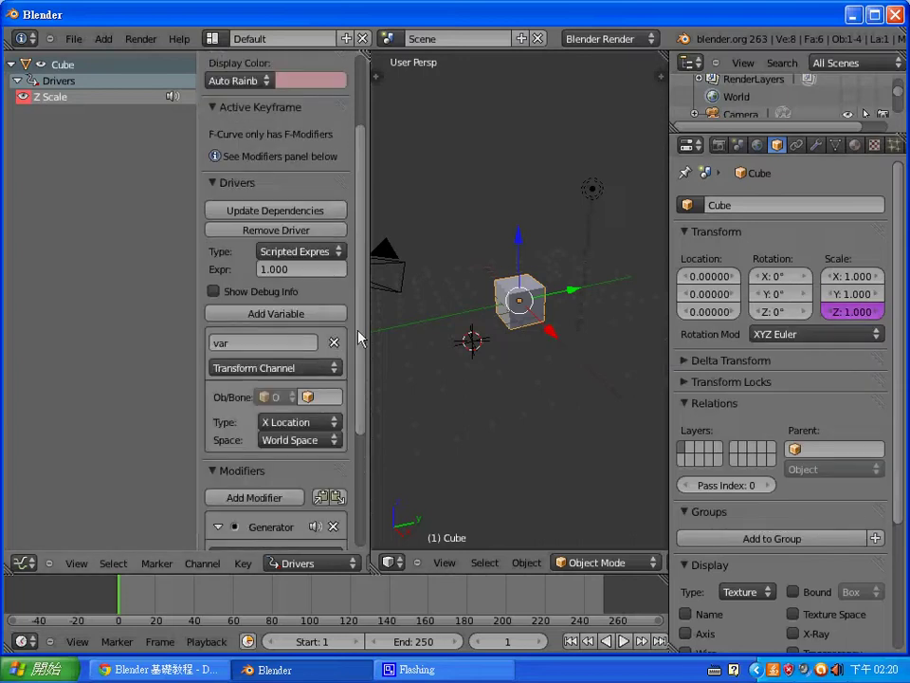
{"action": "left_click", "coordinate": [250, 344]}
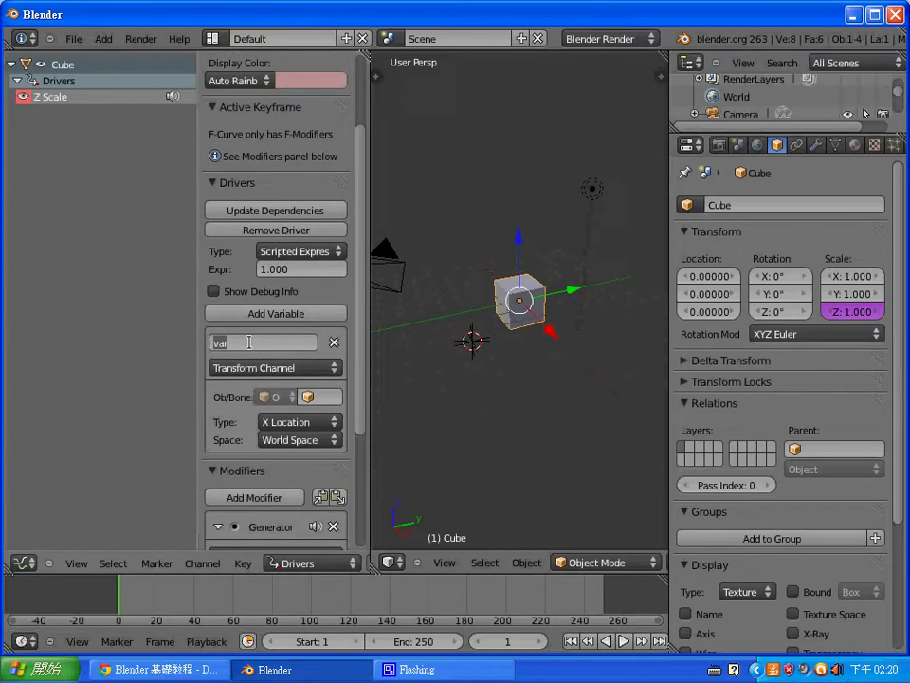
{"action": "type", "text": "zS"}
{"action": "type", "text": "cale"}
{"action": "key", "text": "Return"}
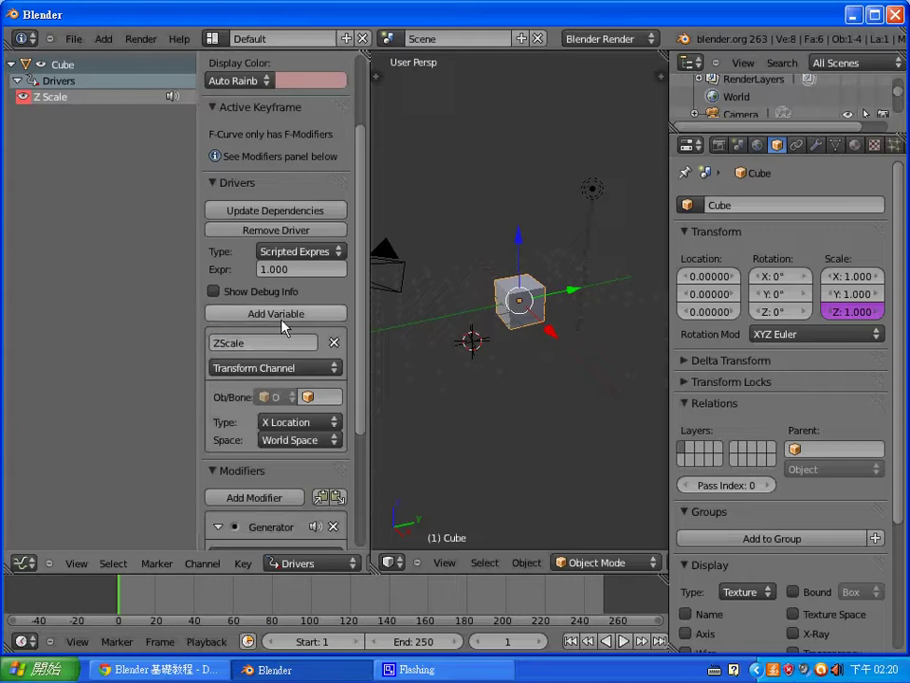
- Set the driver expression to ZScale
{"action": "left_click", "coordinate": [301, 271]}
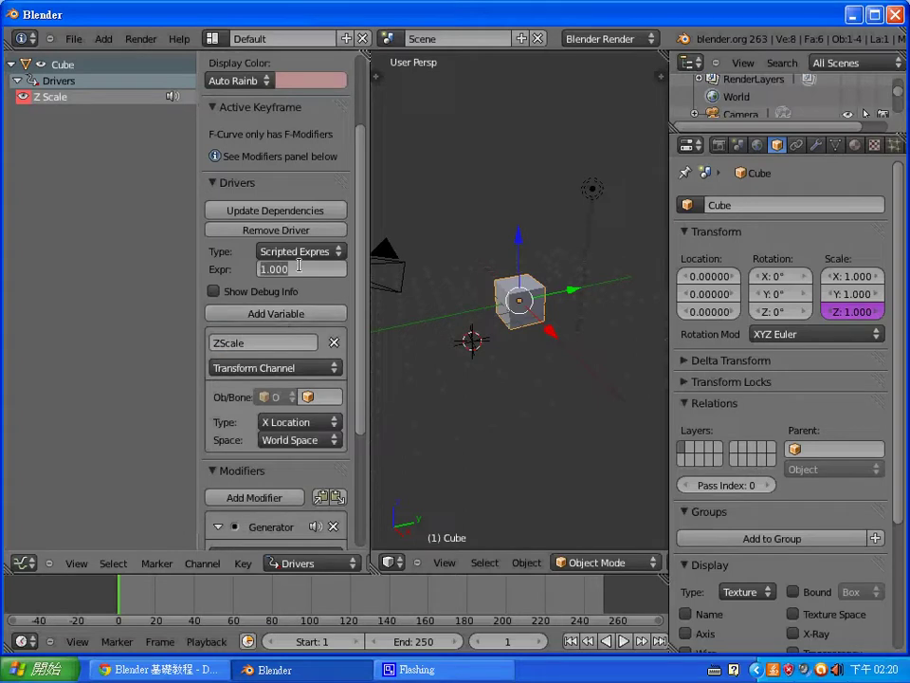
{"action": "type", "text": "zScale"}
{"action": "key", "text": "Return"}
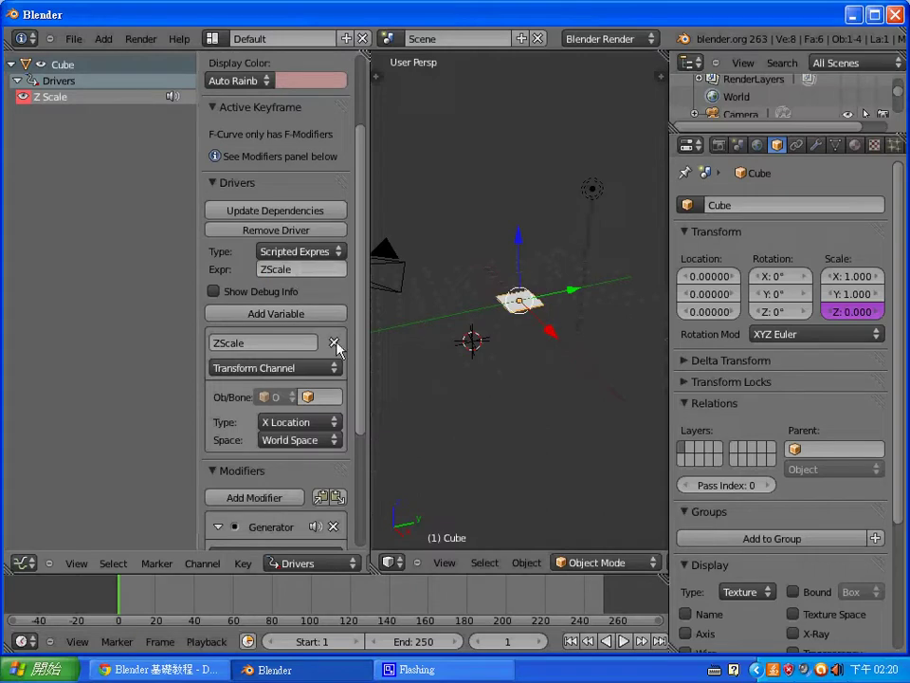
- Switch the ZScale variable to Single Property type and browse for the empty as its target
{"action": "left_click_drag", "start_coordinate": [362, 343], "coordinate": [365, 474]}
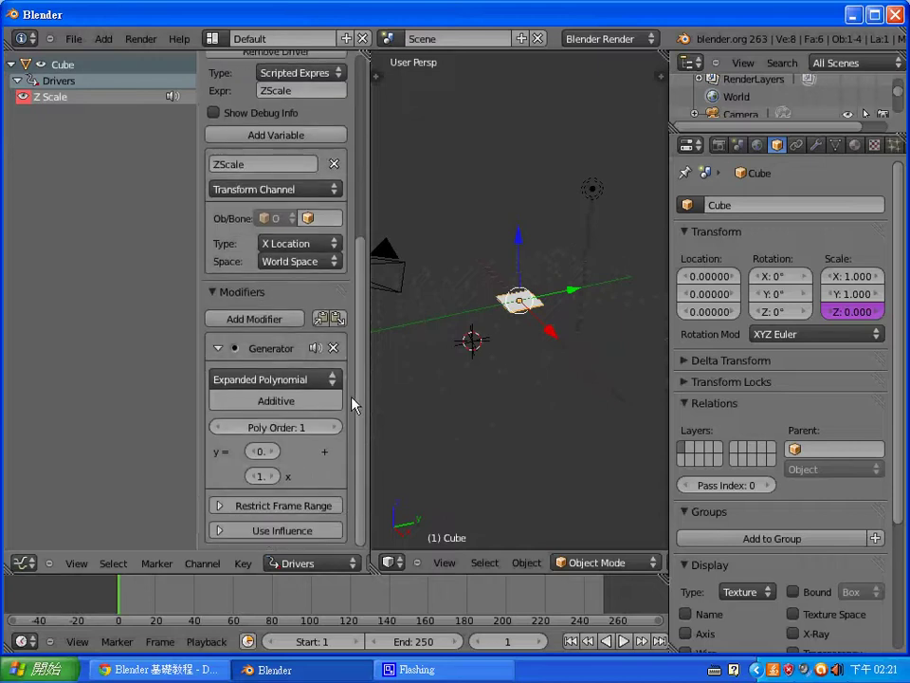
{"action": "scroll", "coordinate": [359, 398], "scroll_direction": "up", "scroll_amount": 1}
{"action": "scroll", "coordinate": [356, 366], "scroll_direction": "up", "scroll_amount": 1}
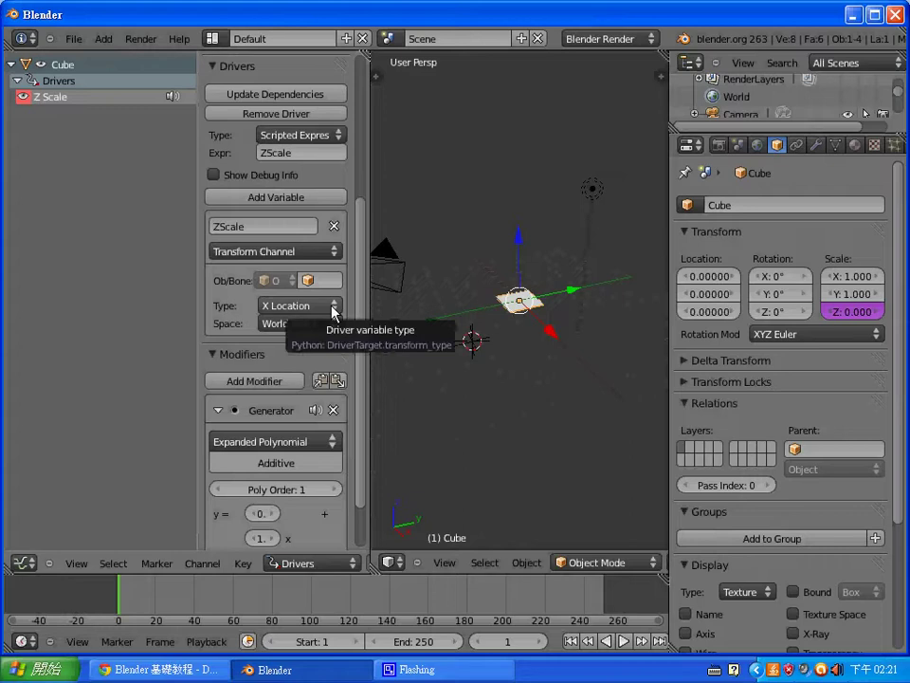
{"action": "left_click", "coordinate": [327, 252]}
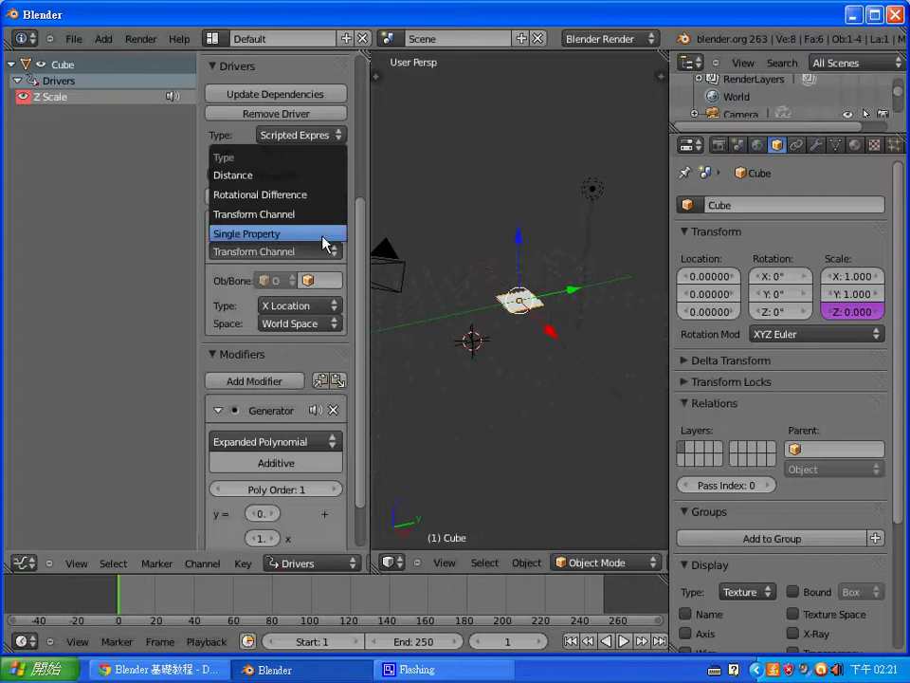
{"action": "left_click", "coordinate": [326, 243]}
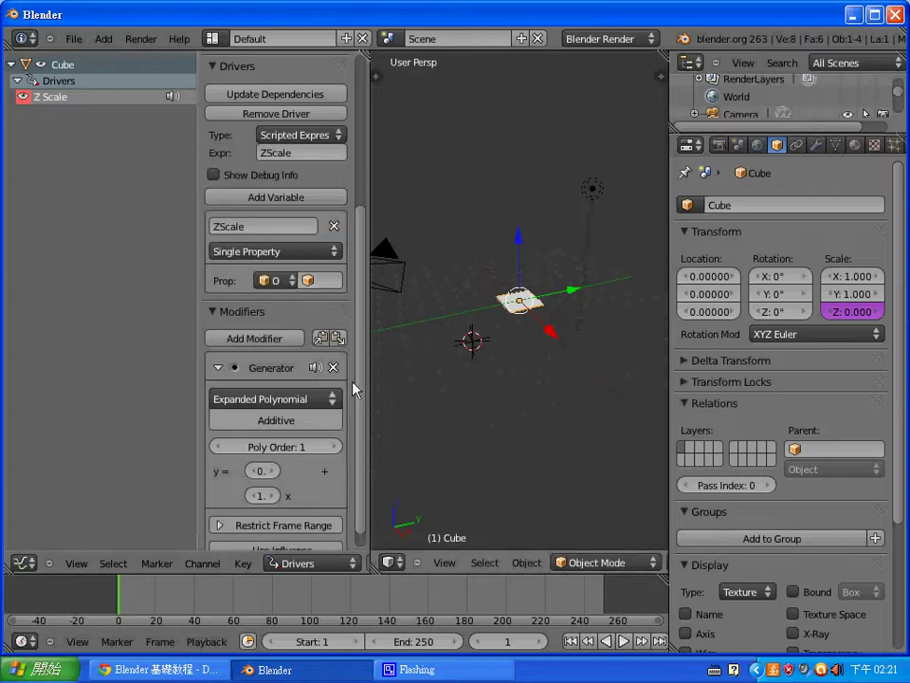
{"action": "left_click", "coordinate": [310, 281]}
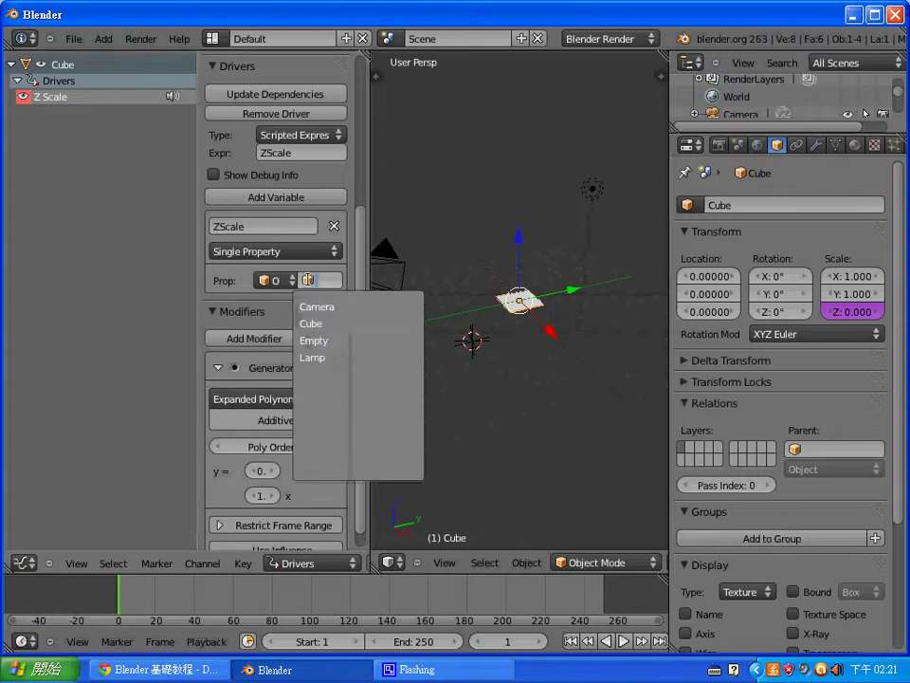
{"action": "left_click", "coordinate": [331, 341]}
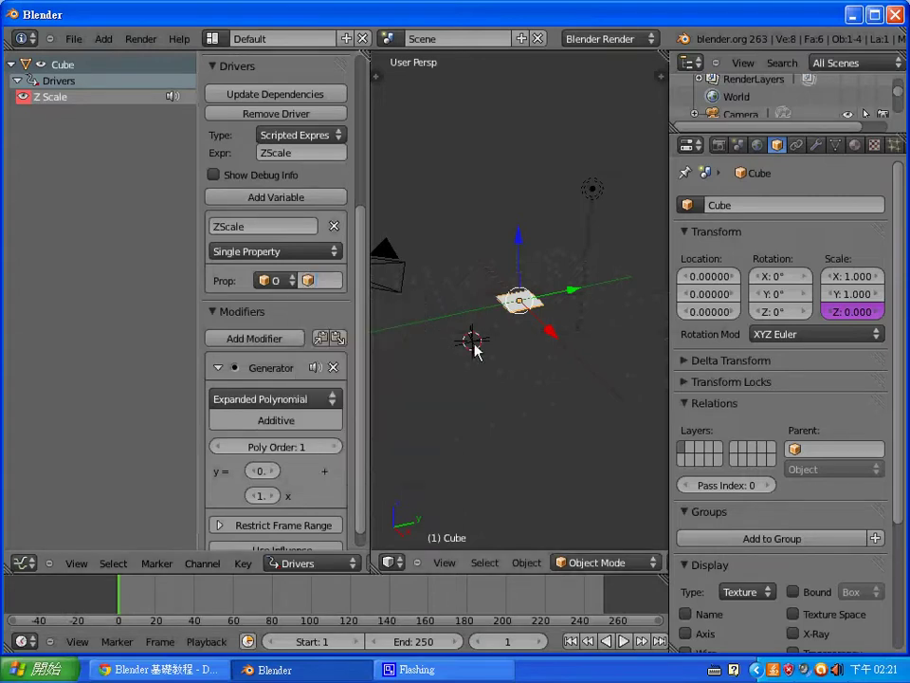
- Rename the empty to Controller
{"action": "right_click", "coordinate": [473, 345]}
{"action": "left_click", "coordinate": [783, 201]}
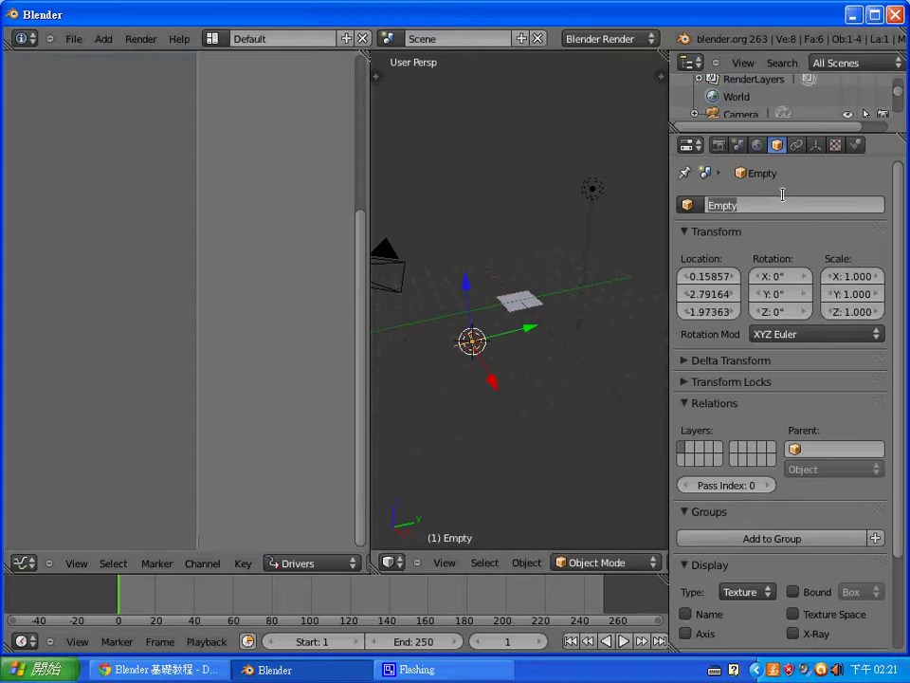
{"action": "key", "text": "BackSpace"}
{"action": "type", "text": "ntrolle"}
{"action": "type", "text": "r"}
{"action": "key", "text": "Return"}
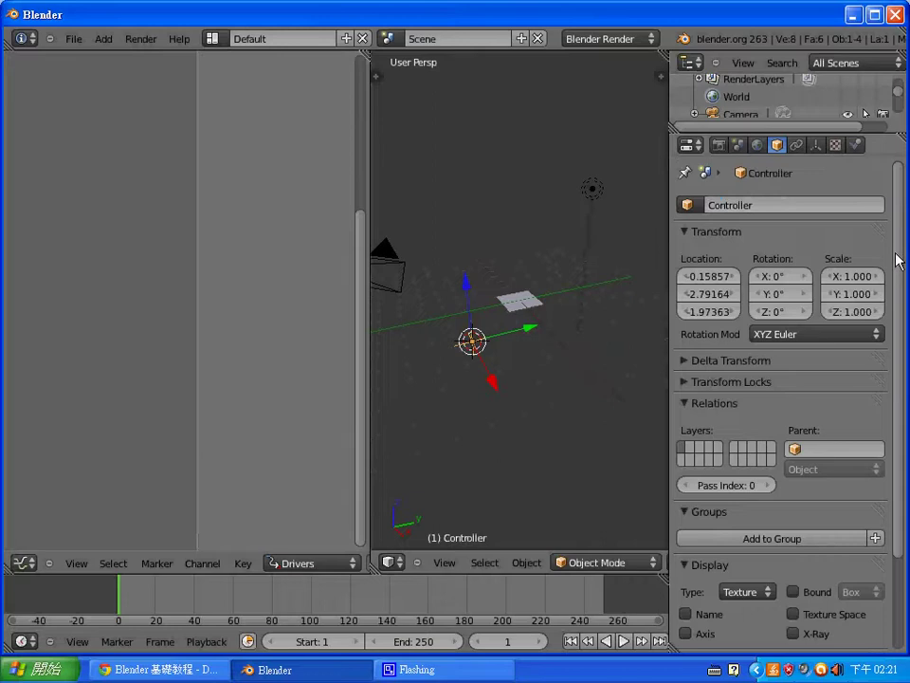
- Add a custom property named ControlZScale to Controller
{"action": "scroll", "coordinate": [899, 259], "scroll_direction": "down", "scroll_amount": 3}
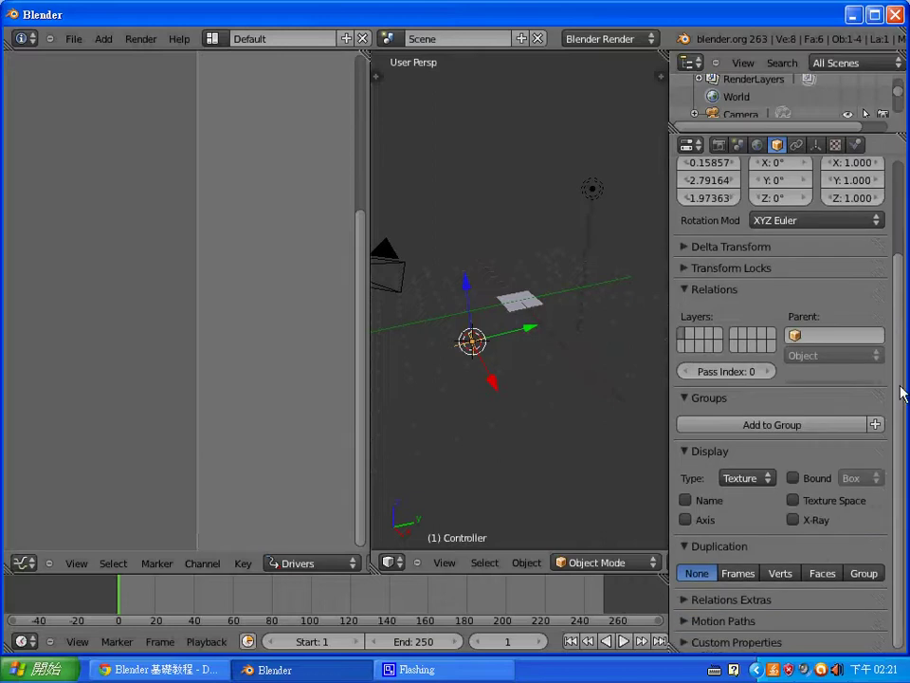
{"action": "left_click", "coordinate": [763, 642]}
{"action": "scroll", "coordinate": [900, 537], "scroll_direction": "down", "scroll_amount": 1}
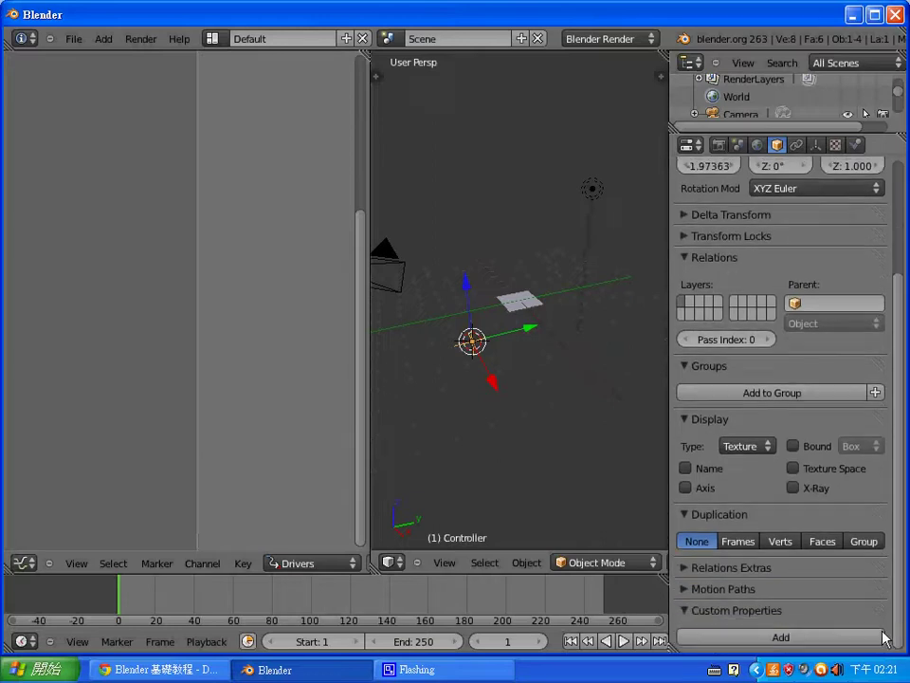
{"action": "left_click", "coordinate": [811, 637]}
{"action": "scroll", "coordinate": [787, 638], "scroll_direction": "down", "scroll_amount": 1}
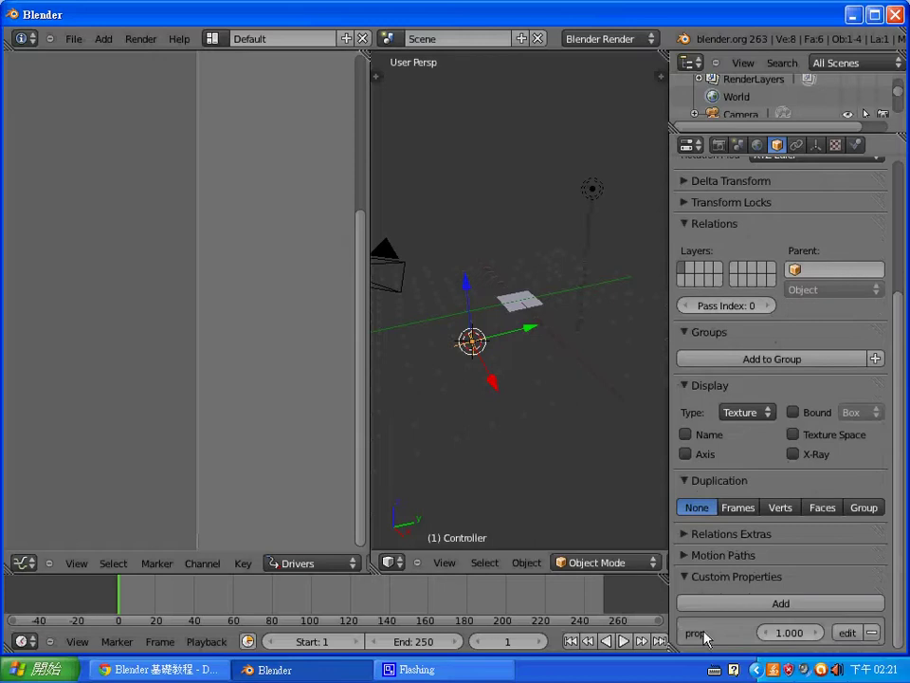
{"action": "left_click", "coordinate": [846, 632]}
{"action": "left_click", "coordinate": [847, 633]}
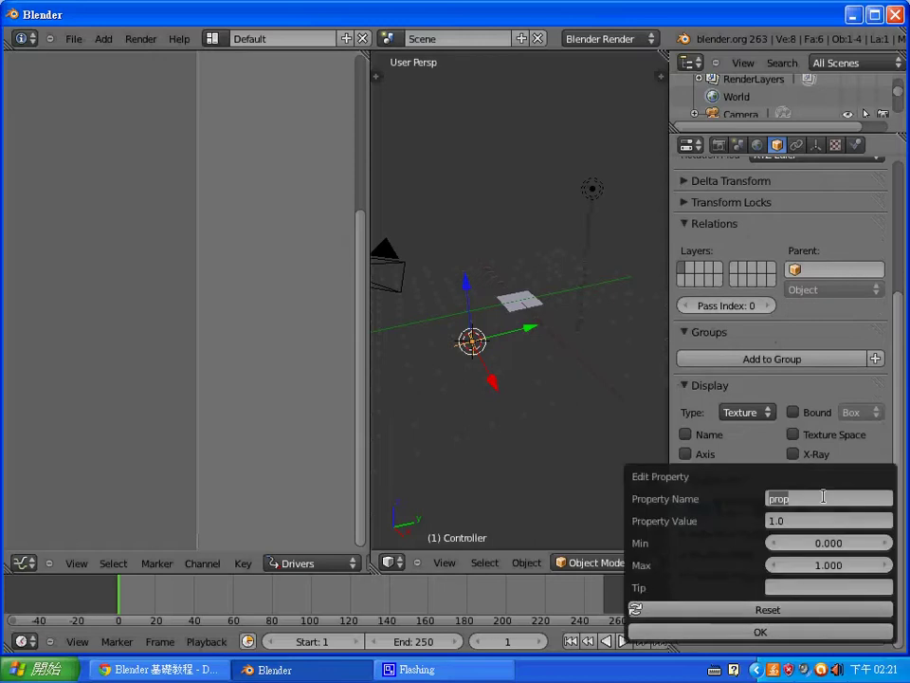
{"action": "type", "text": "Control"}
{"action": "type", "text": "ZSc"}
{"action": "type", "text": "ale"}
{"action": "left_click", "coordinate": [803, 633]}
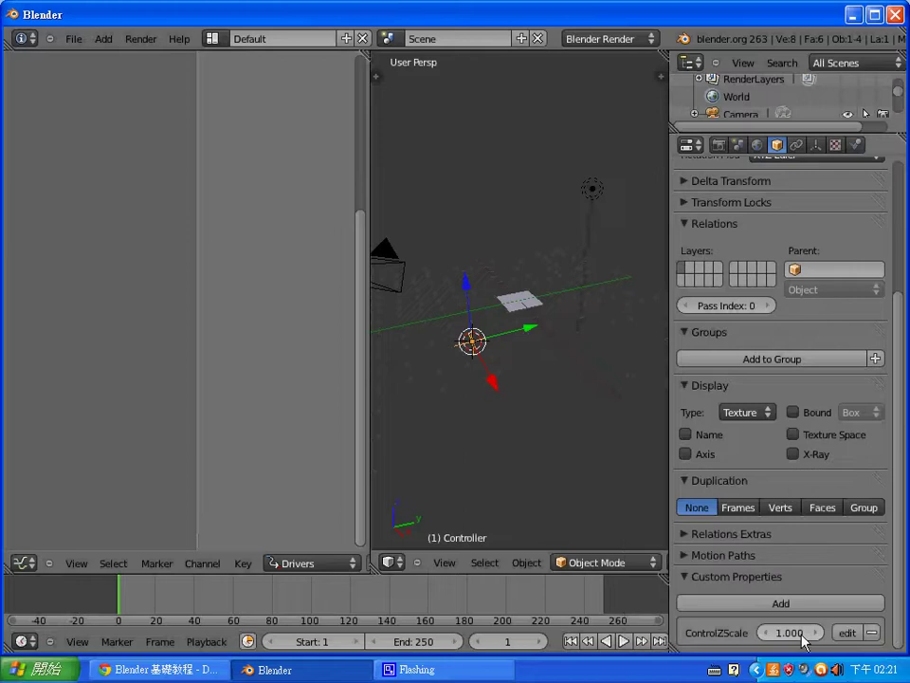
- Set Controller as the target object of the Cube's ZScale driver variable
{"action": "right_click", "coordinate": [523, 303]}
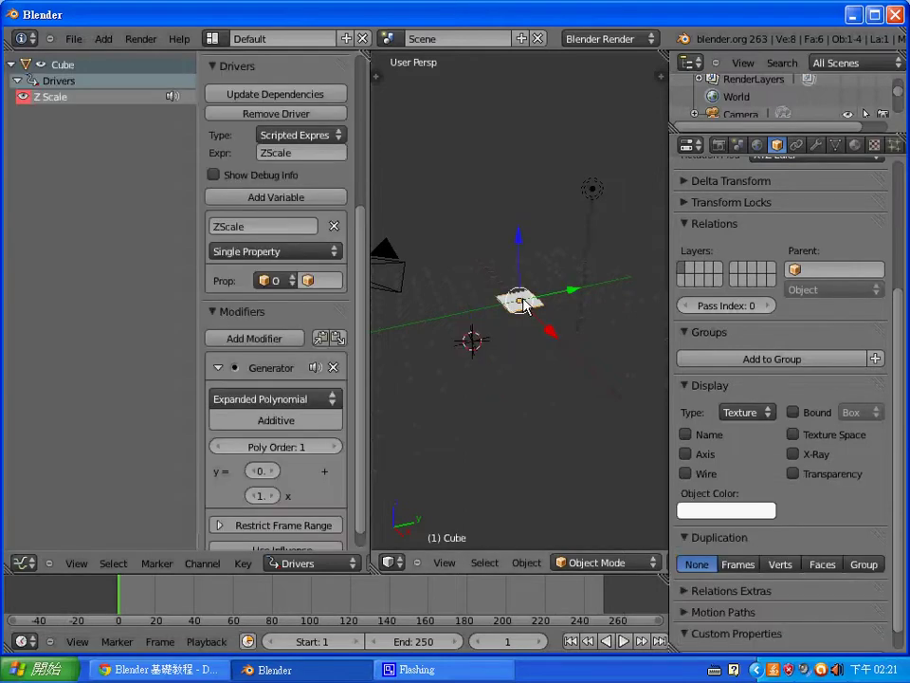
{"action": "left_click", "coordinate": [310, 282]}
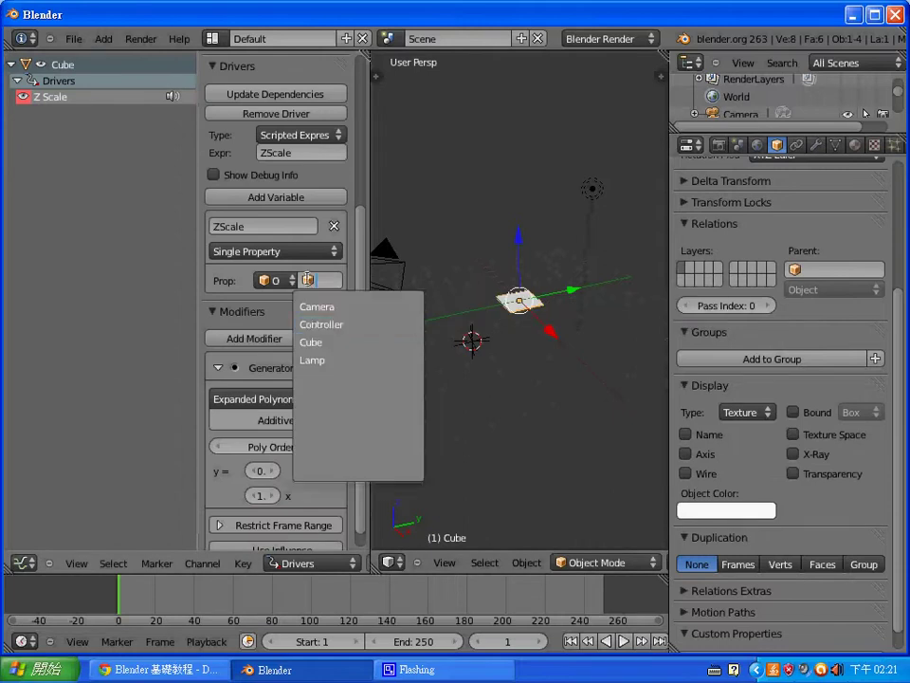
{"action": "left_click", "coordinate": [317, 325]}
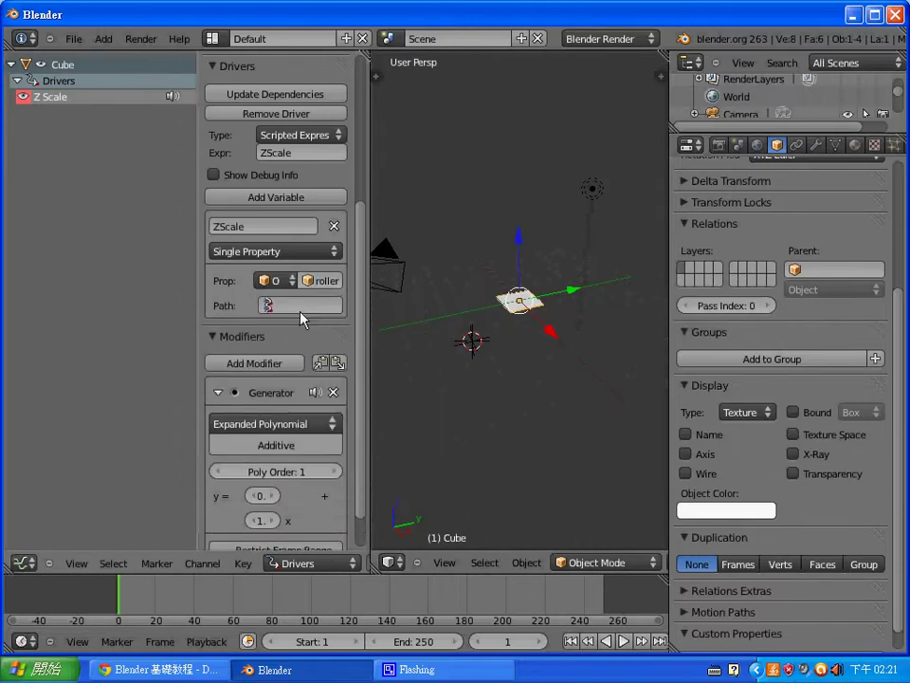
- Copy ControlZScale's data path and paste it into the driver variable's Path field
{"action": "right_click", "coordinate": [473, 339]}
{"action": "right_click", "coordinate": [785, 635]}
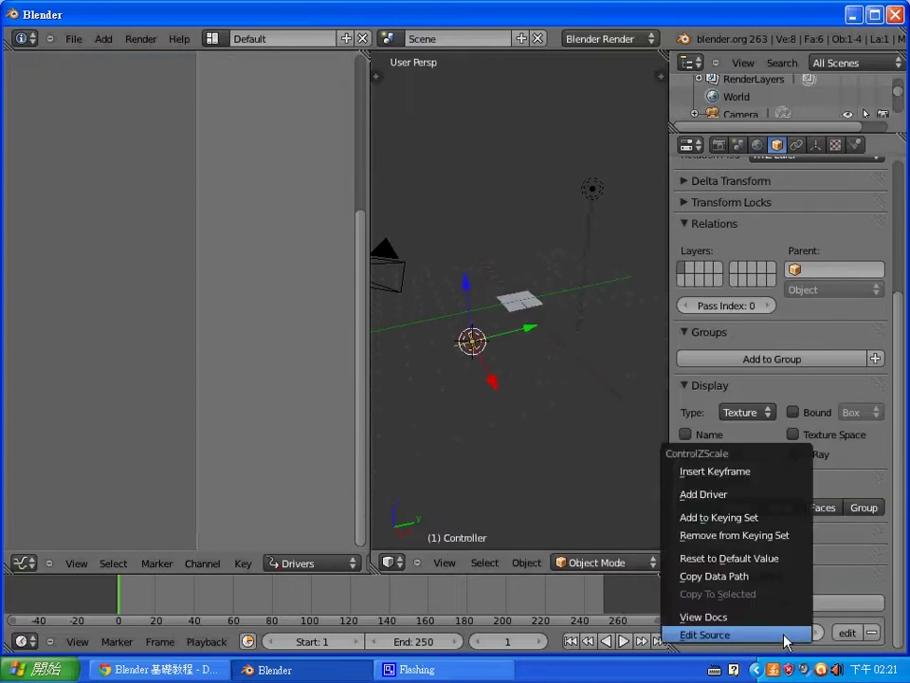
{"action": "left_click", "coordinate": [776, 577]}
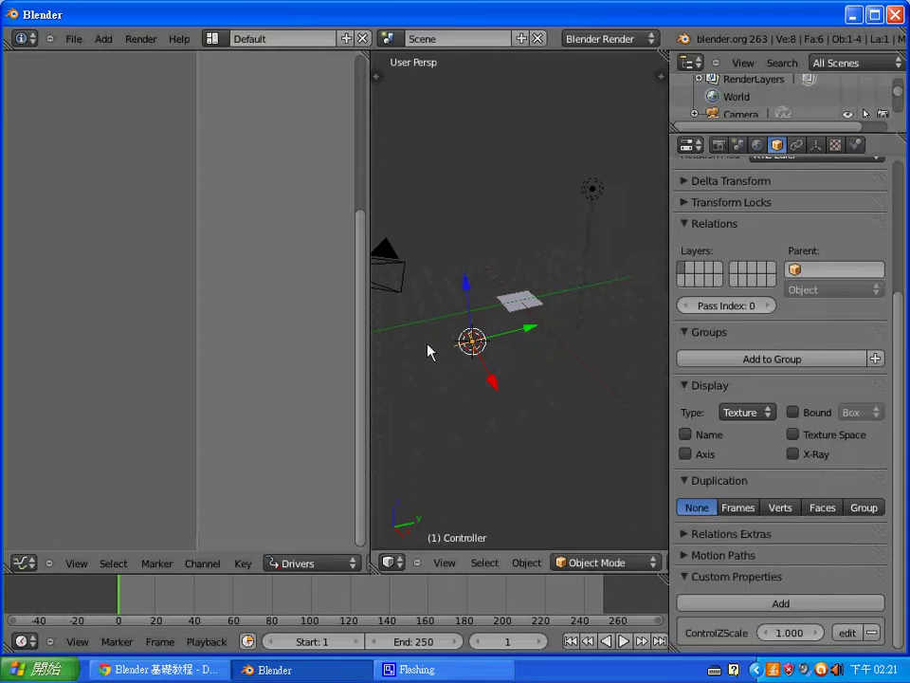
{"action": "right_click", "coordinate": [533, 307]}
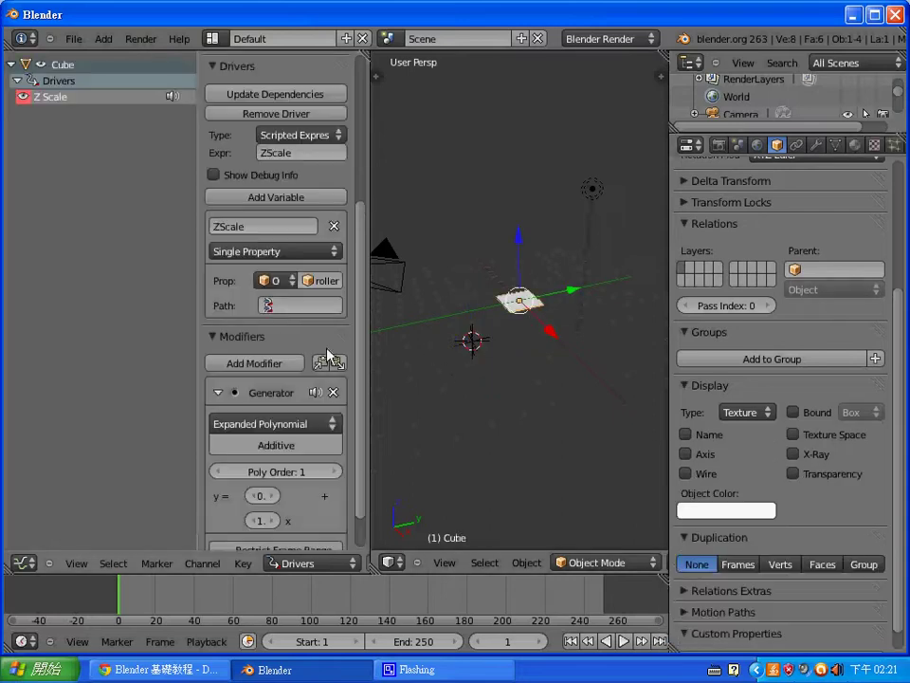
{"action": "left_click", "coordinate": [284, 306]}
{"action": "key", "text": "ctrl+v"}
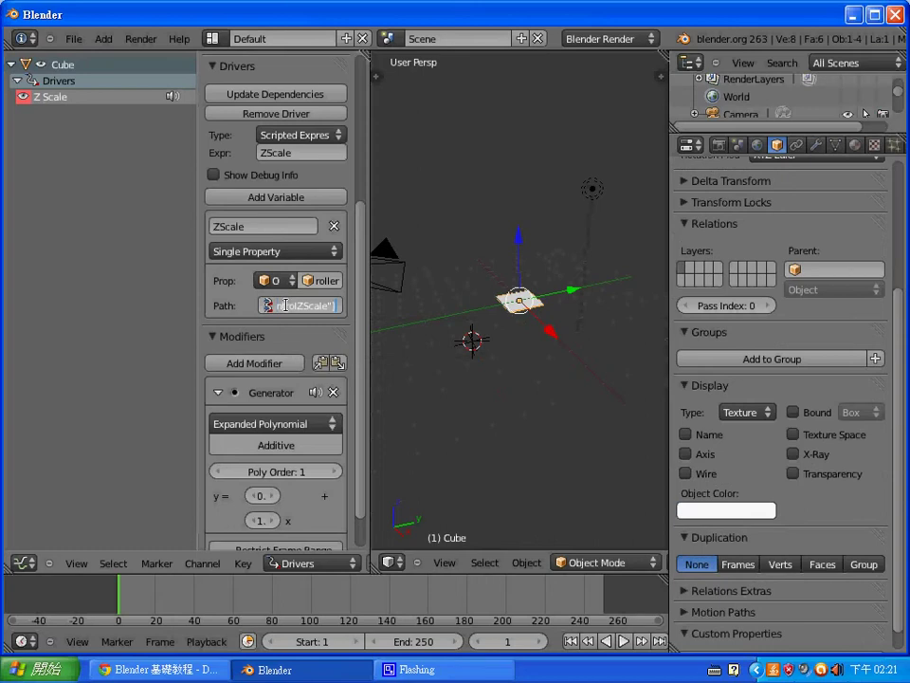
{"action": "key", "text": "Return"}
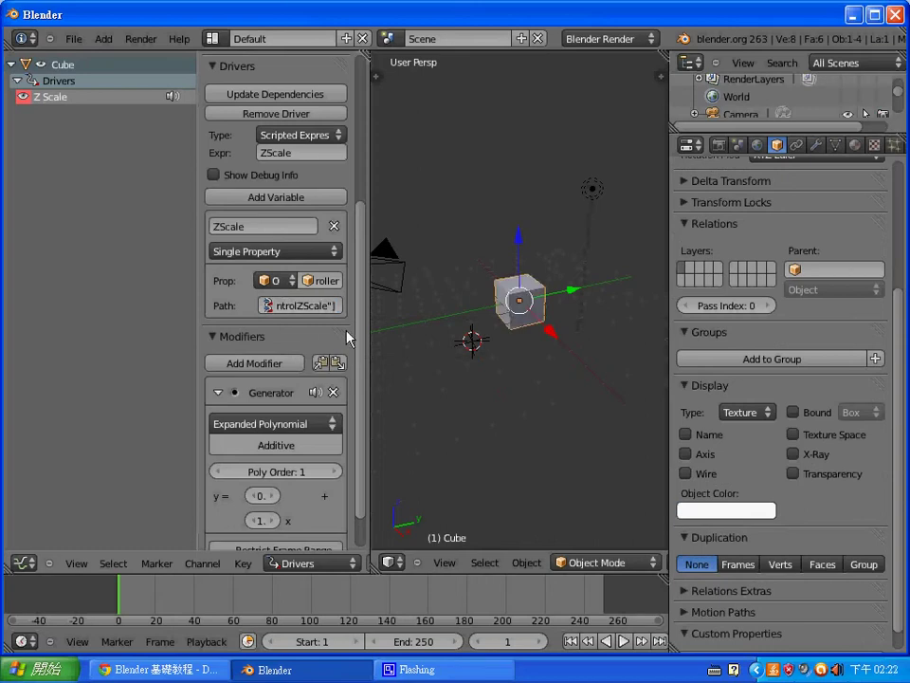
{"action": "scroll", "coordinate": [361, 313], "scroll_direction": "up", "scroll_amount": 1}
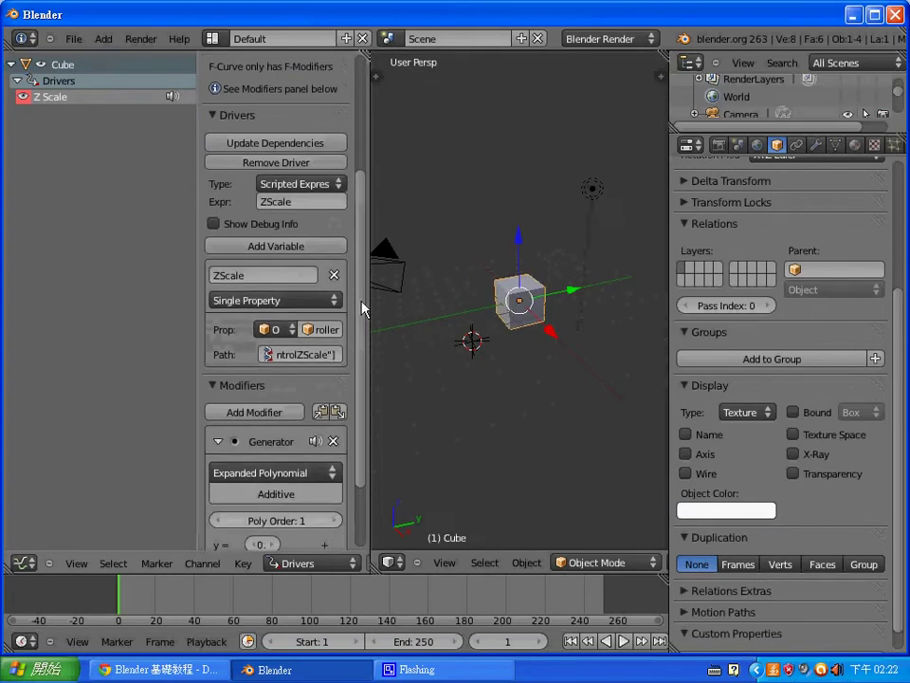
{"action": "scroll", "coordinate": [361, 266], "scroll_direction": "up", "scroll_amount": 3}
{"action": "scroll", "coordinate": [359, 275], "scroll_direction": "up", "scroll_amount": 1}
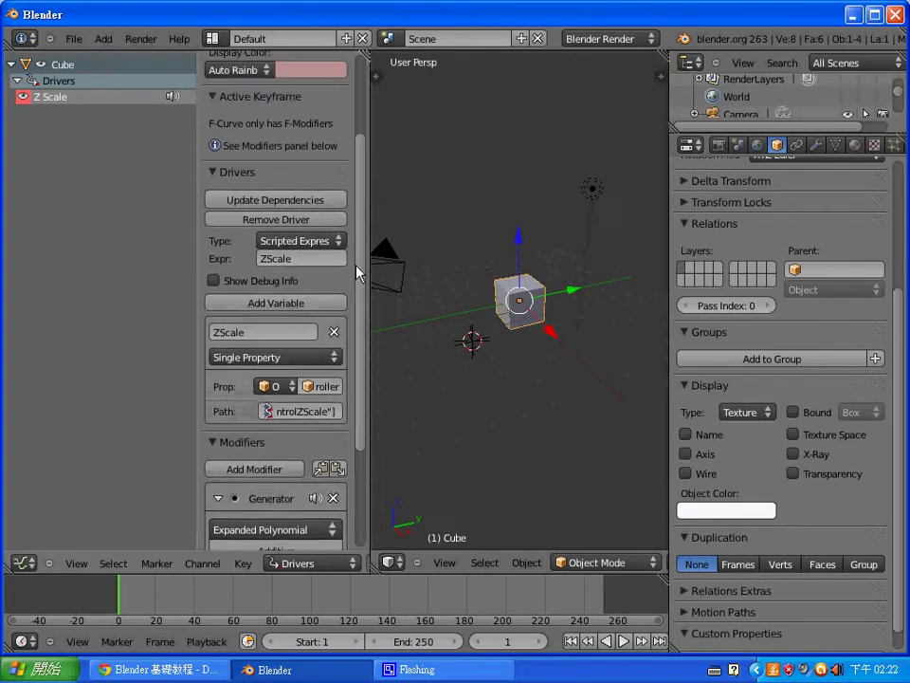
- Lower Controller's ControlZScale to 0.550, then reselect the Cube to see it flatten
{"action": "right_click", "coordinate": [476, 348]}
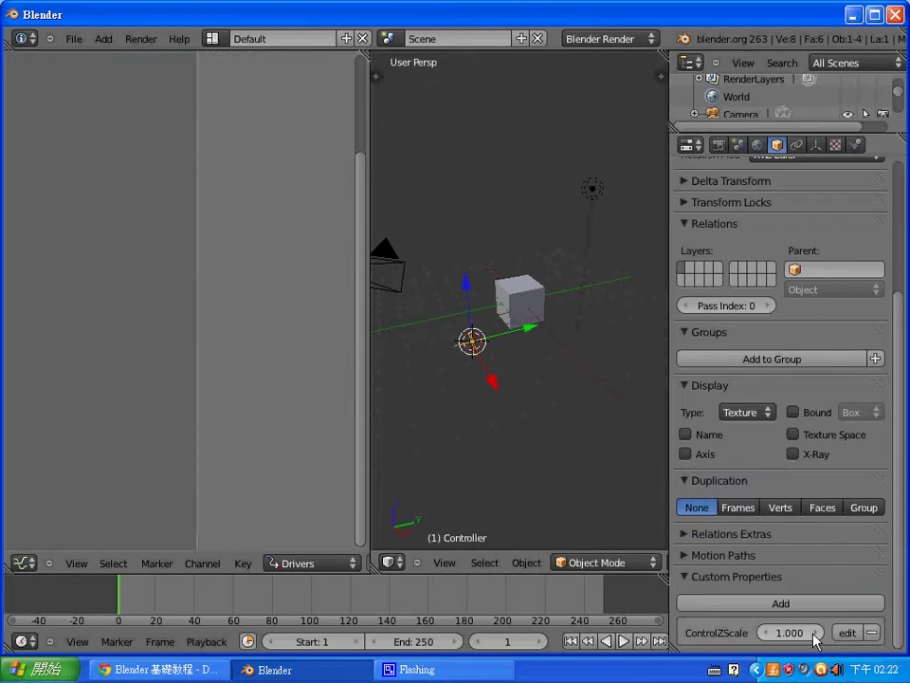
{"action": "mouse_move", "coordinate": [813, 641]}
{"action": "left_mouse_down"}
{"action": "mouse_move", "coordinate": [741, 637]}
{"action": "mouse_move", "coordinate": [807, 632]}
{"action": "left_mouse_up"}
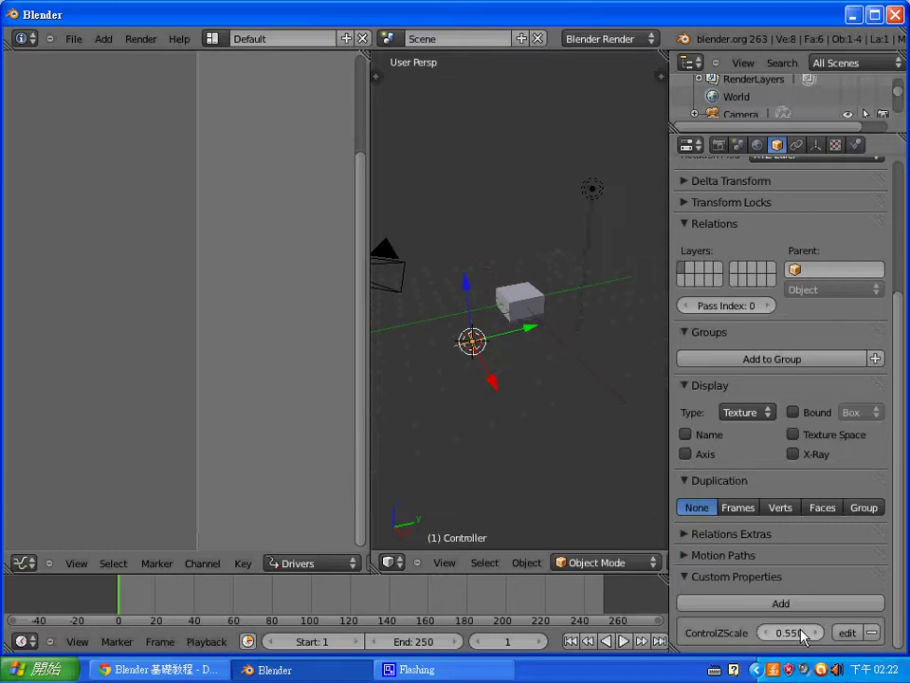
{"action": "right_click", "coordinate": [547, 323]}
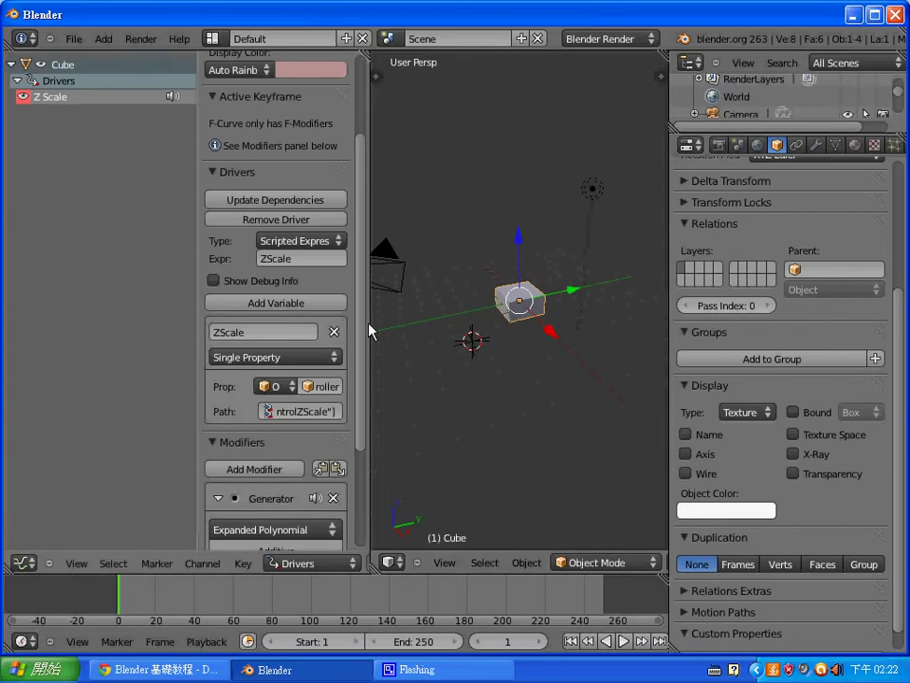
- Change the Cube's driver expression to 10*ZScale
{"action": "left_click_drag", "start_coordinate": [368, 330], "coordinate": [363, 272]}
{"action": "scroll", "coordinate": [364, 272], "scroll_direction": "up", "scroll_amount": 3}
{"action": "left_click", "coordinate": [336, 375]}
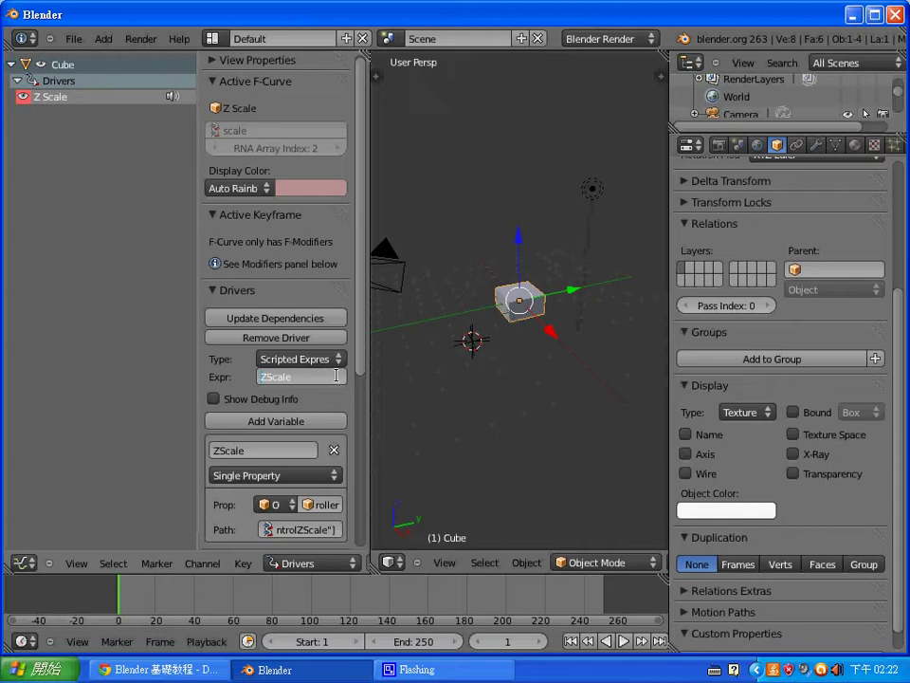
{"action": "key", "text": "Home"}
{"action": "type", "text": "10*"}
{"action": "key", "text": "Return"}
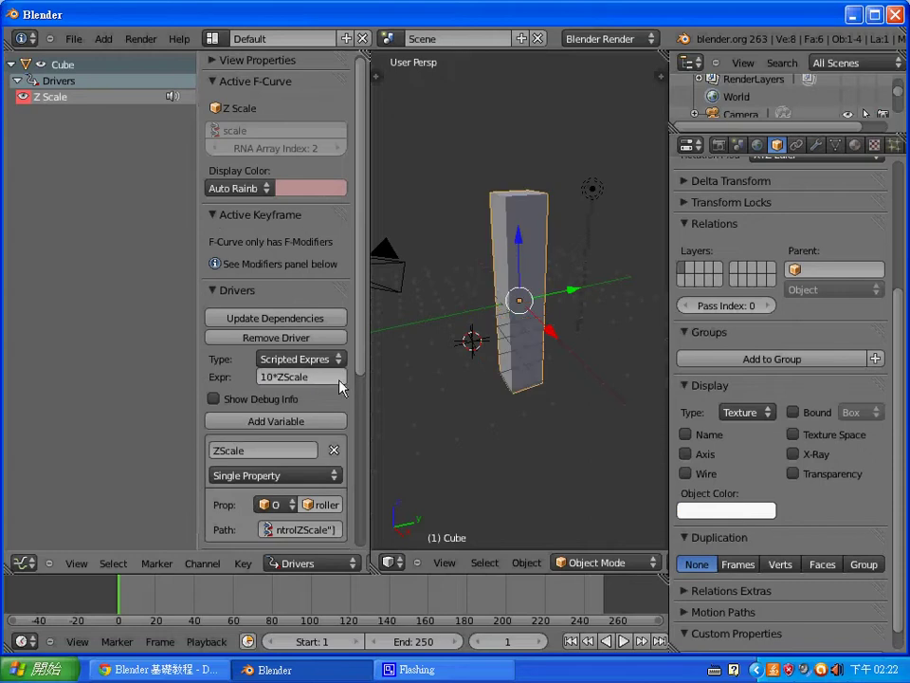
{"action": "left_click_drag", "start_coordinate": [362, 355], "coordinate": [356, 420]}
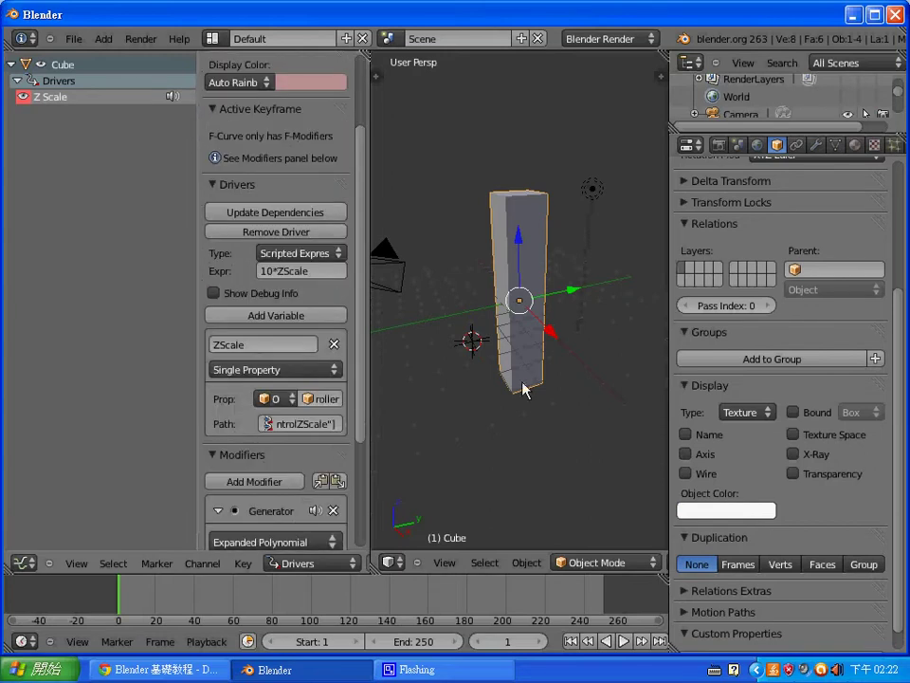
- Select the Controller empty and drag its ControlZScale down to about 0.44 to shorten the cube
{"action": "right_click", "coordinate": [474, 349]}
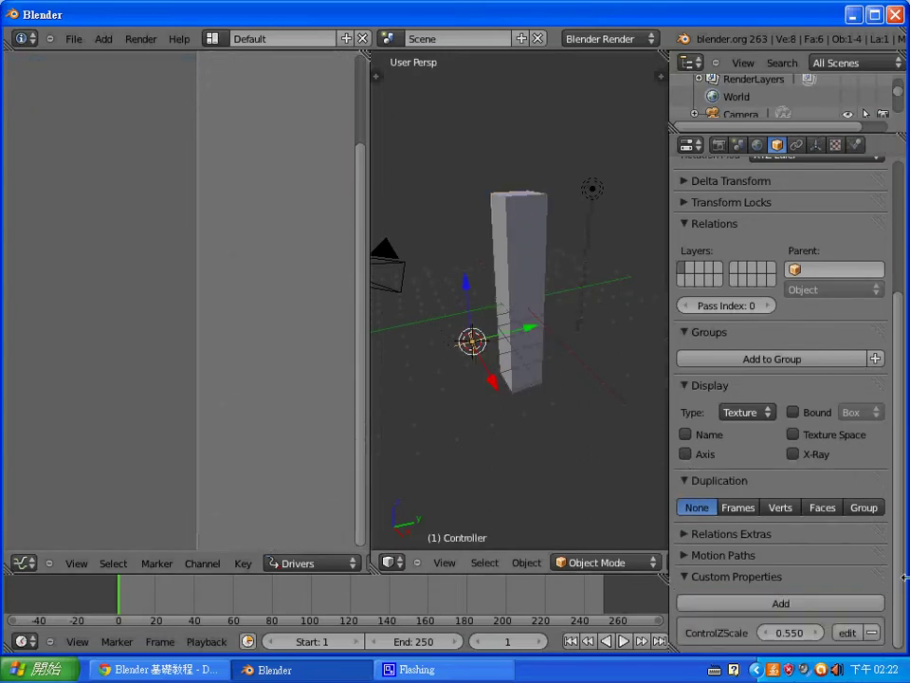
{"action": "mouse_move", "coordinate": [791, 633]}
{"action": "left_mouse_down"}
{"action": "mouse_move", "coordinate": [782, 635]}
{"action": "mouse_move", "coordinate": [804, 644]}
{"action": "left_mouse_up"}
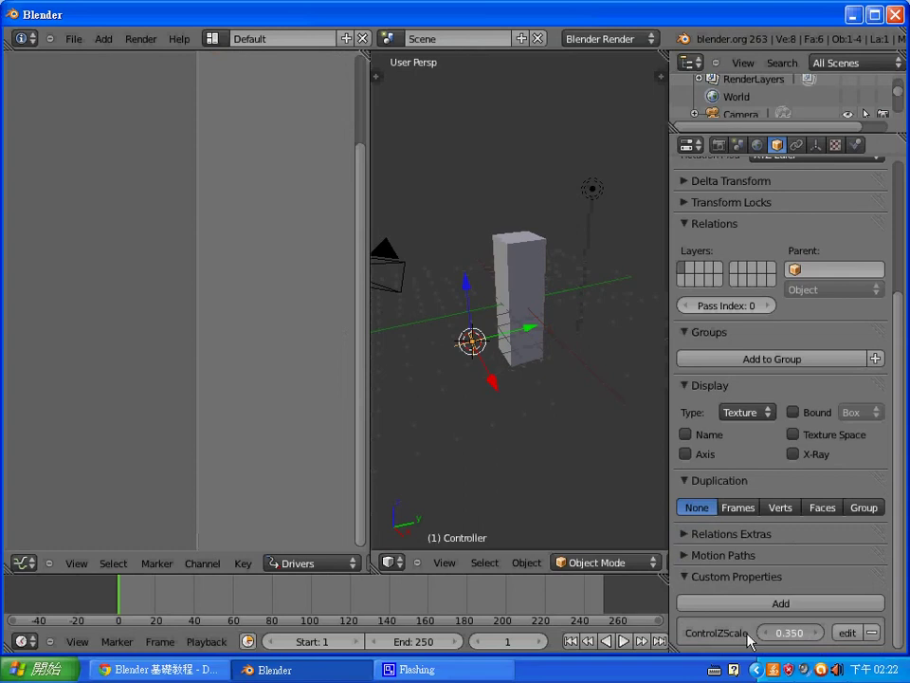
{"action": "mouse_move", "coordinate": [802, 630]}
{"action": "left_mouse_down"}
{"action": "mouse_move", "coordinate": [754, 631]}
{"action": "mouse_move", "coordinate": [791, 640]}
{"action": "left_mouse_up"}
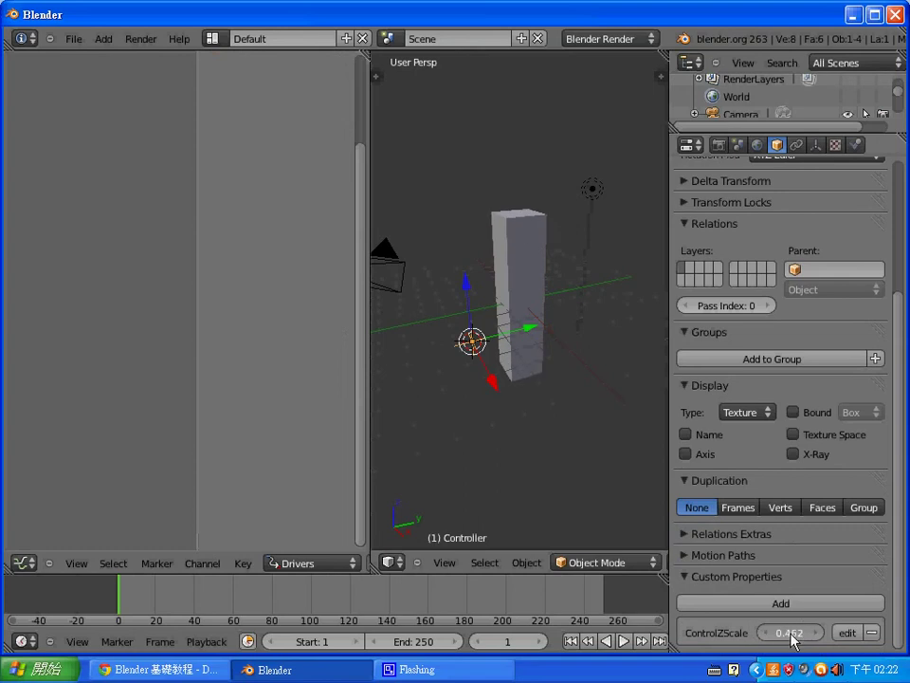